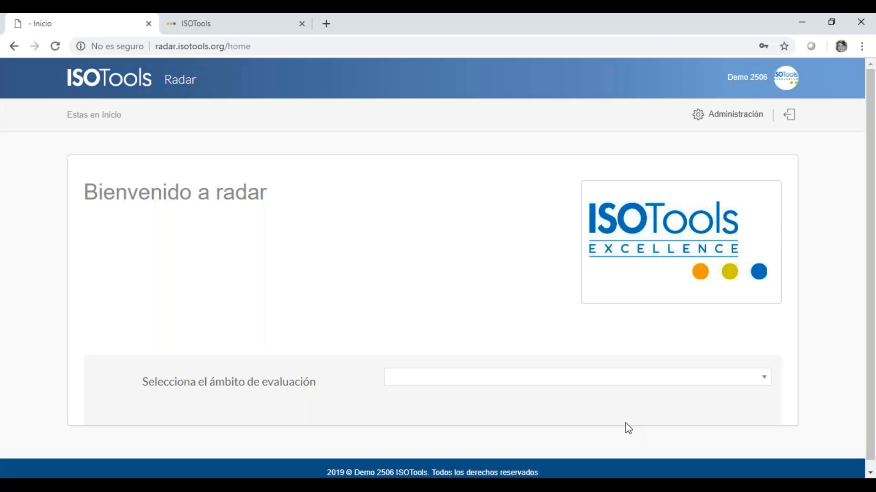
- Pick the Reporte Inspección Gerencial (Rigs) scope and view its single entity, E International
left_click(667, 382)
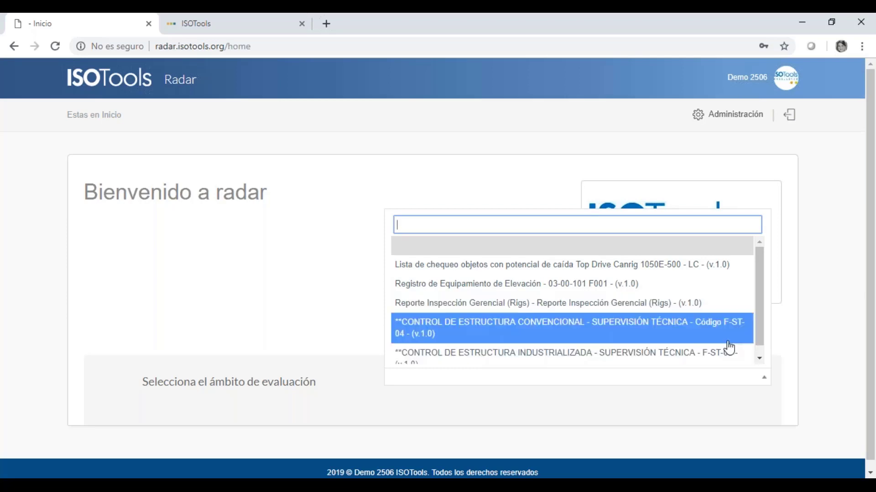
left_click_drag(758, 326, 759, 349)
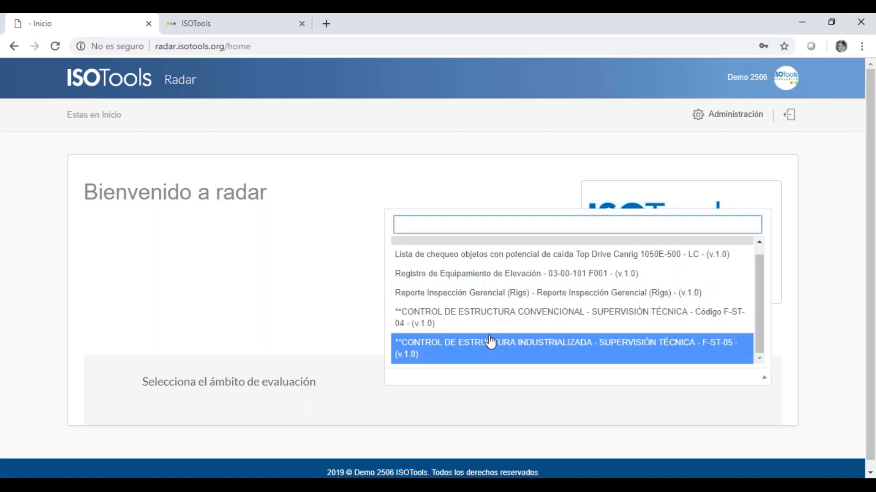
scroll(491, 325, "up", 1)
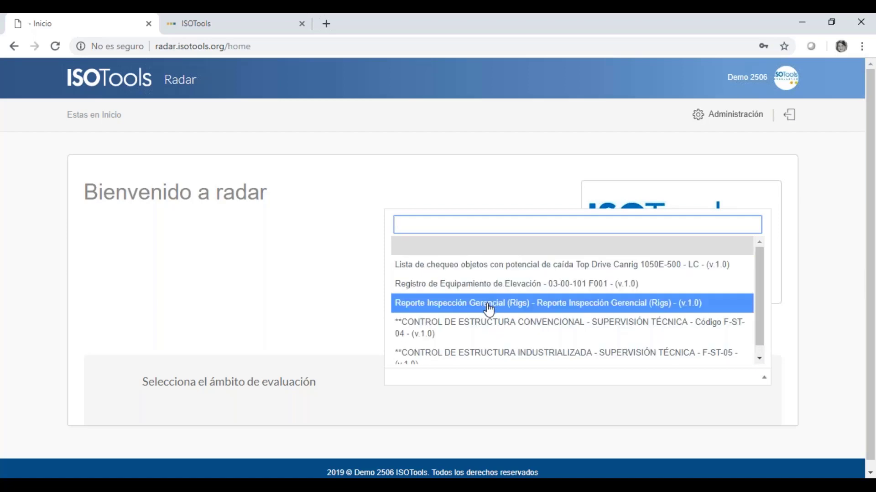
left_click(468, 310)
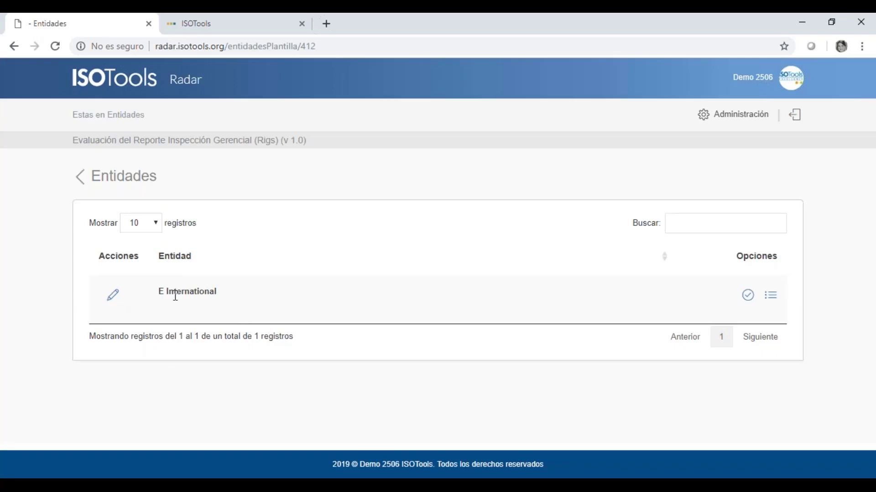
left_click_drag(159, 294, 223, 301)
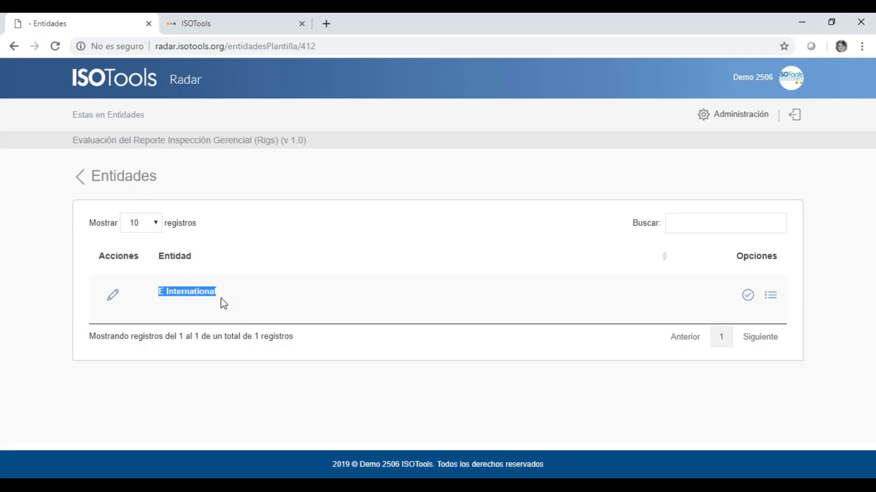
left_click(208, 303)
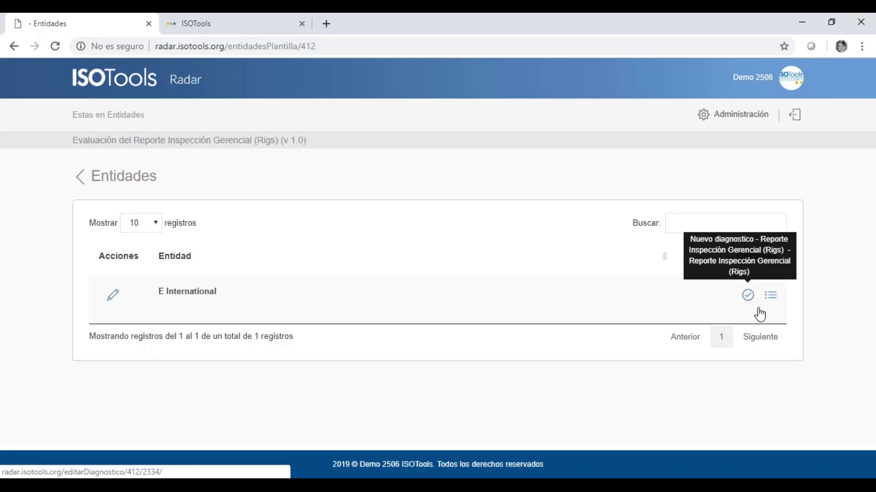
left_click(775, 299)
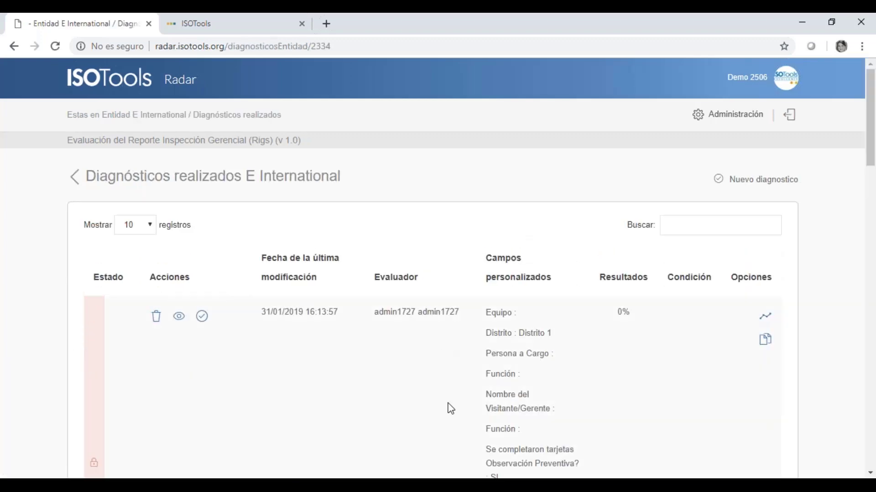
scroll(452, 408, "down", 1)
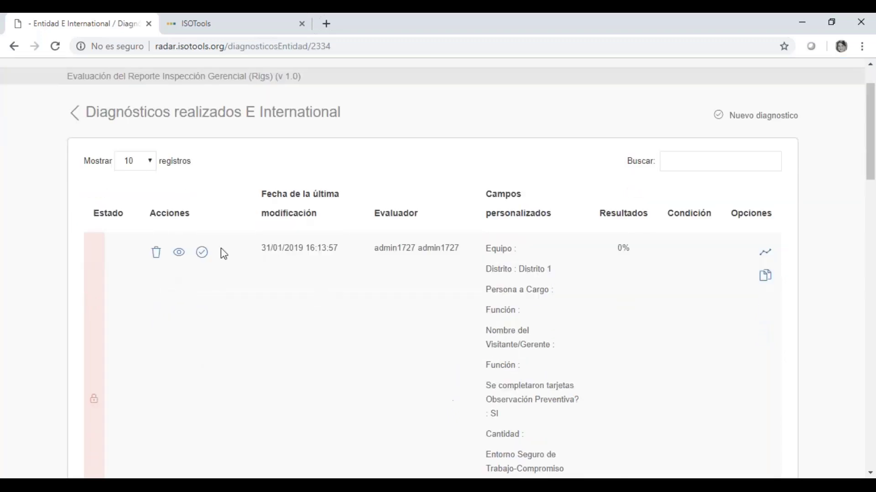
scroll(395, 359, "down", 1)
scroll(395, 361, "down", 2)
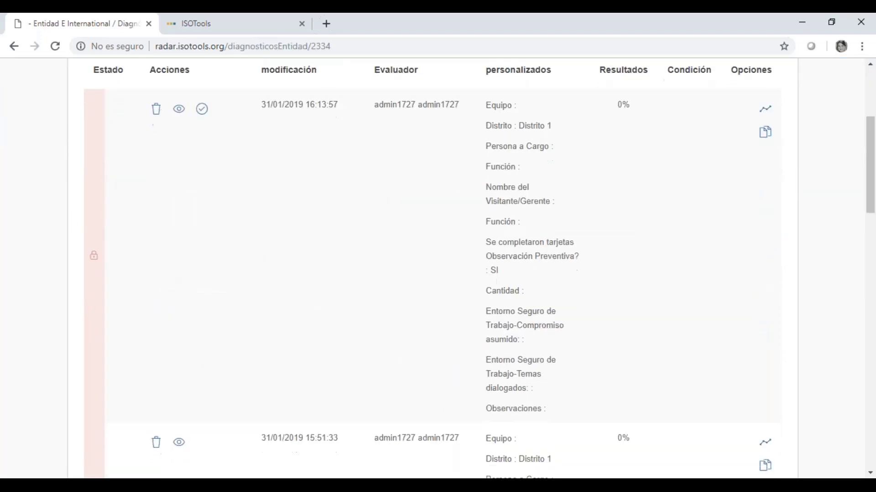
scroll(286, 406, "down", 2)
scroll(362, 426, "down", 4)
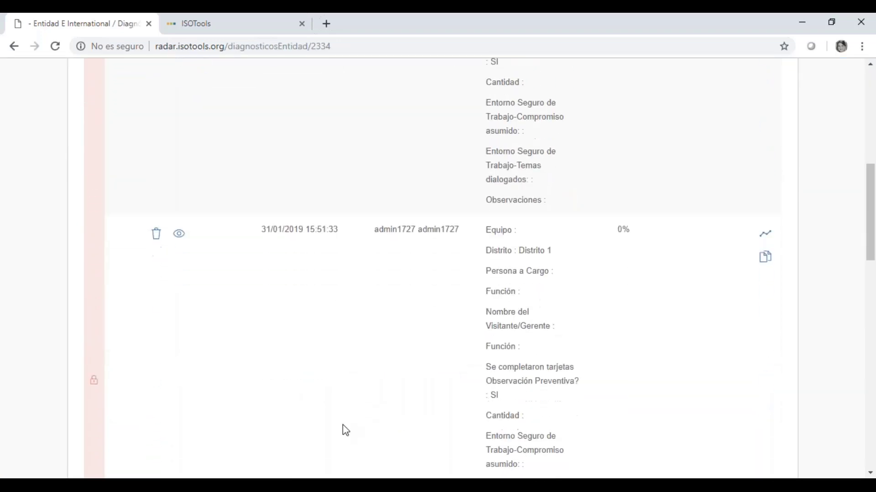
scroll(345, 427, "down", 3)
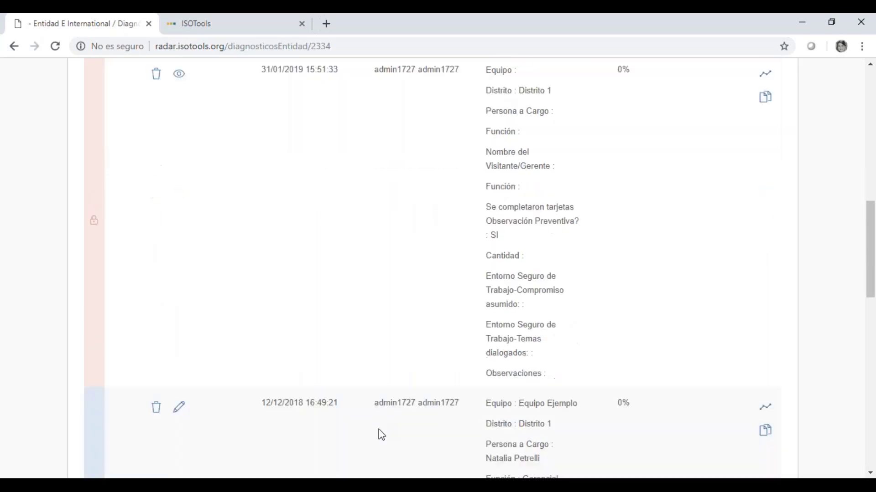
scroll(380, 434, "up", 4)
scroll(382, 437, "up", 9)
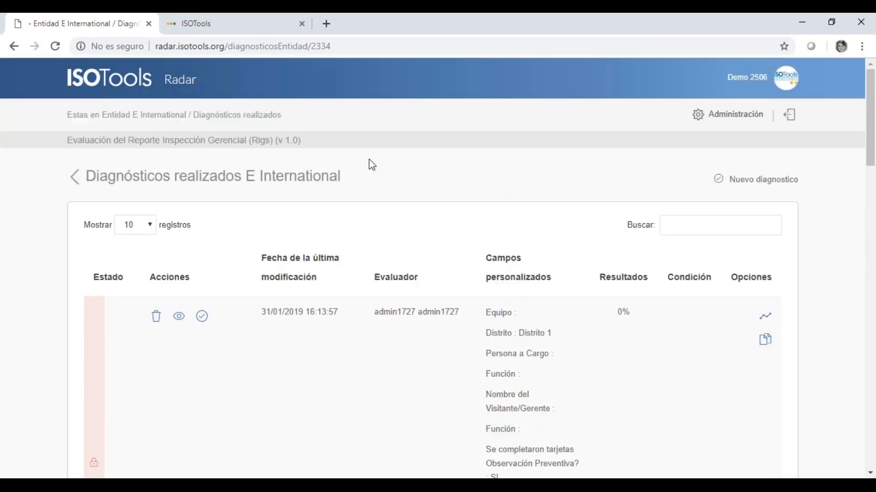
left_click(75, 183)
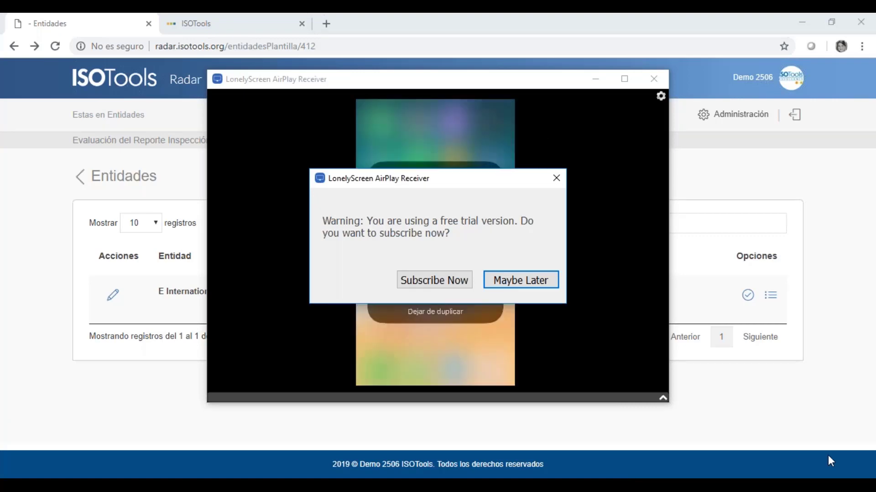
- Dismiss the LonelyScreen free-trial warning and maximize the mirroring window
left_click(556, 178)
left_click(624, 79)
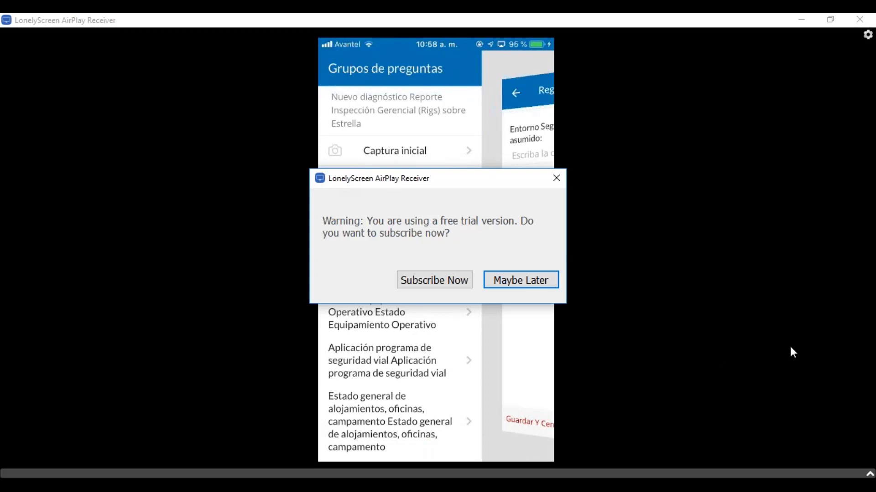
- Dismiss the free-trial warning again and scroll down the mirrored Editar diagnóstico form
left_click(523, 285)
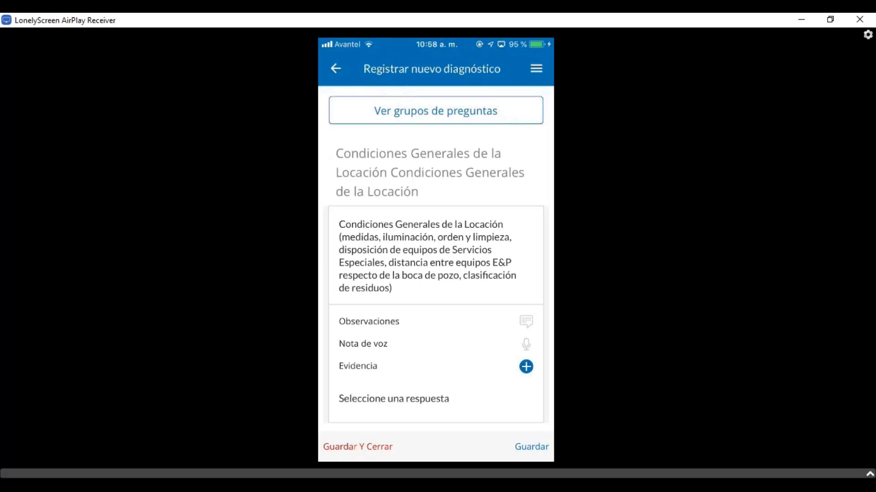
scroll(436, 259, "down", 2)
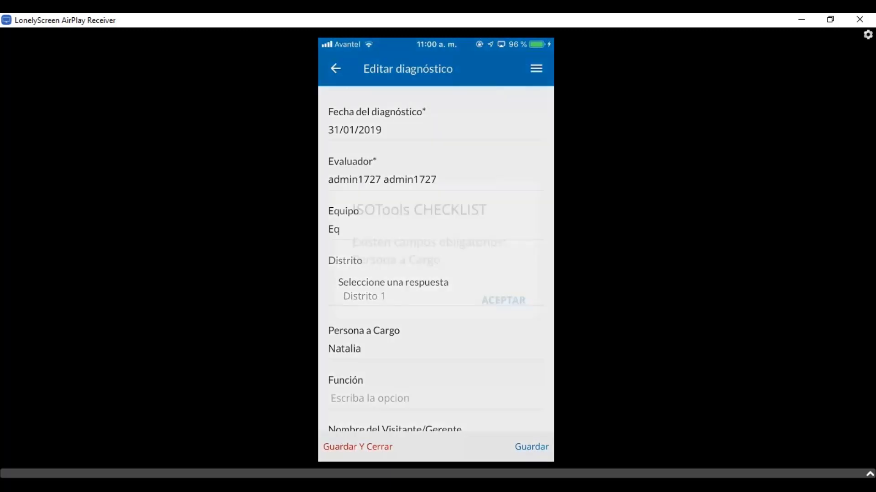
- Accept the required-fields alert on the mirrored diagnostic
left_click(492, 292)
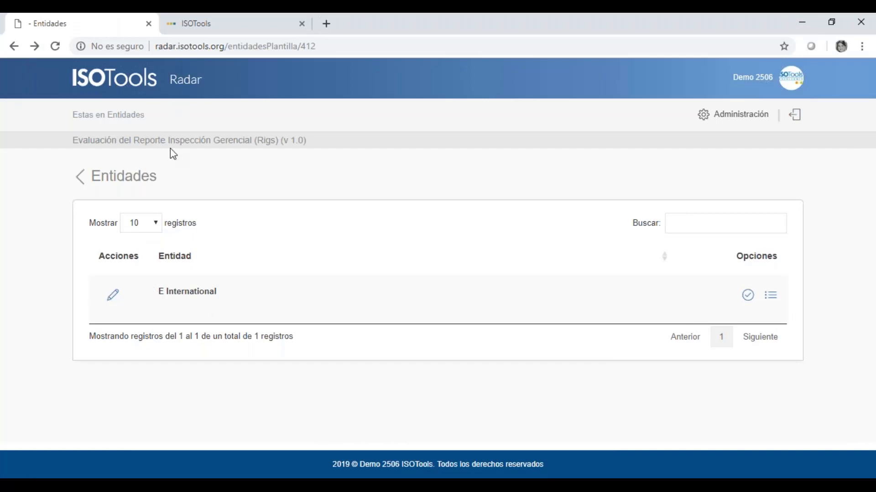
- Return to the Radar home page and check the scope list, keeping Reporte Inspección Gerencial (Rigs)
left_click(80, 178)
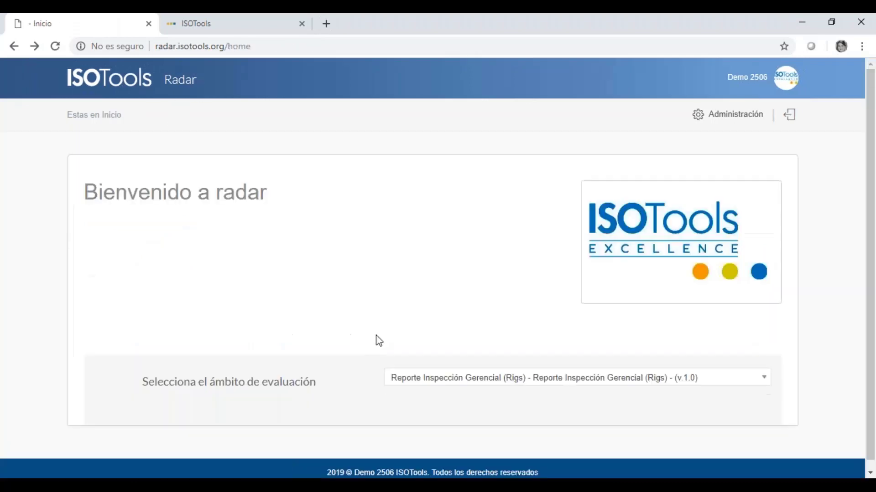
left_click(495, 385)
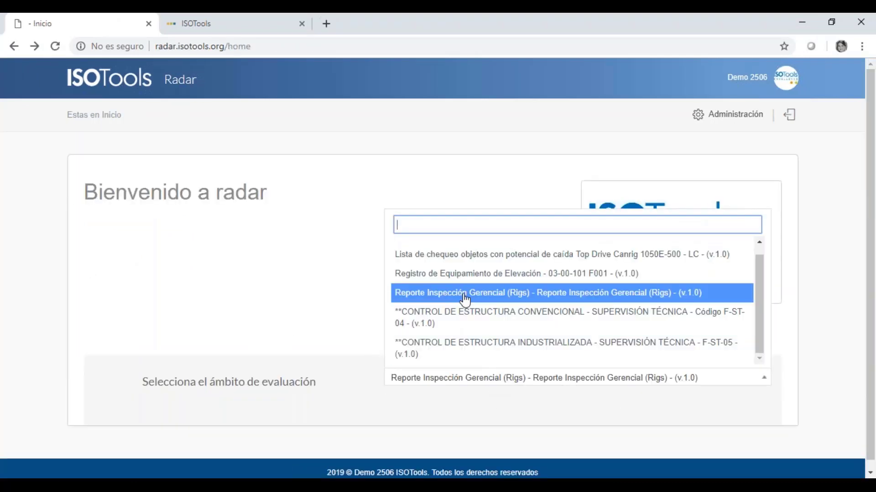
left_click(465, 294)
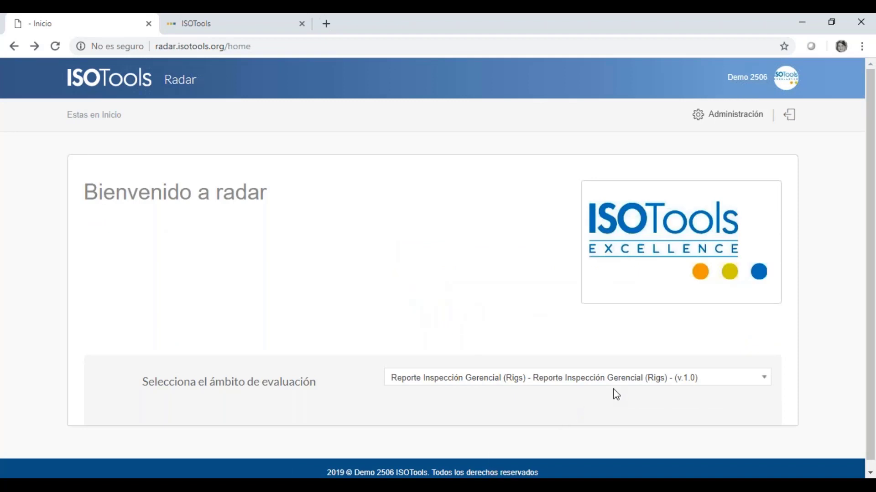
scroll(616, 395, "down", 1)
left_click(639, 380)
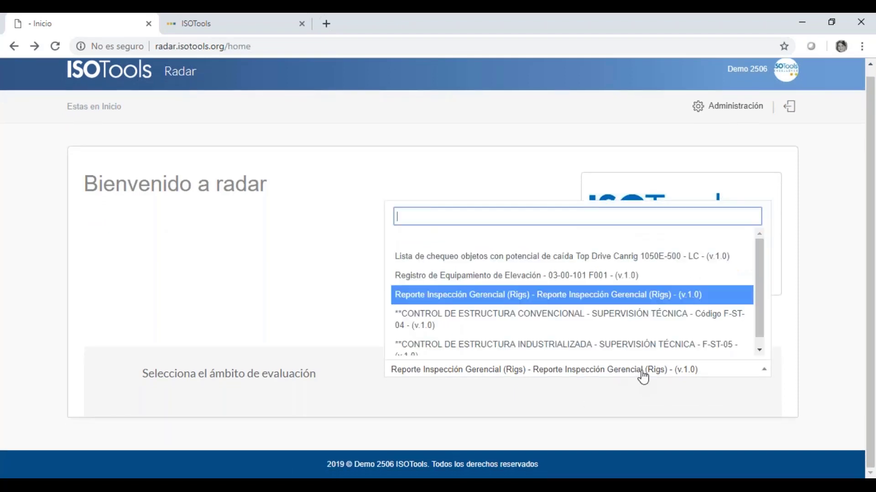
left_click(502, 294)
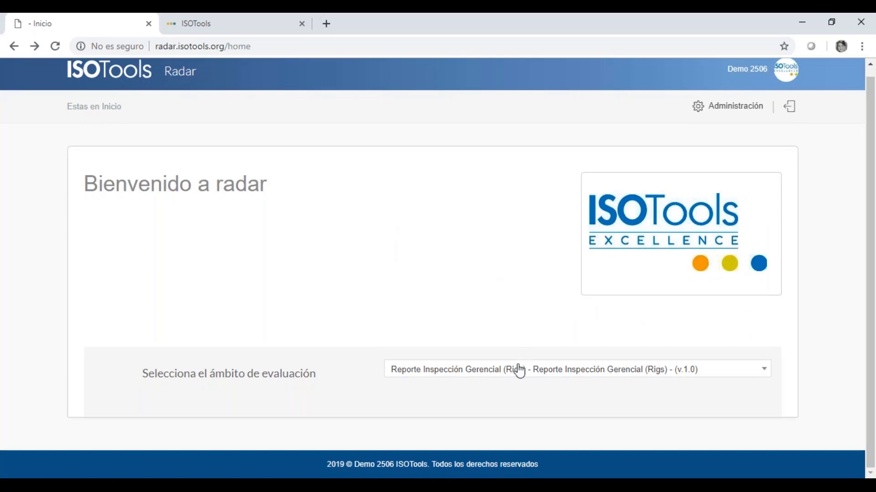
left_click(750, 373)
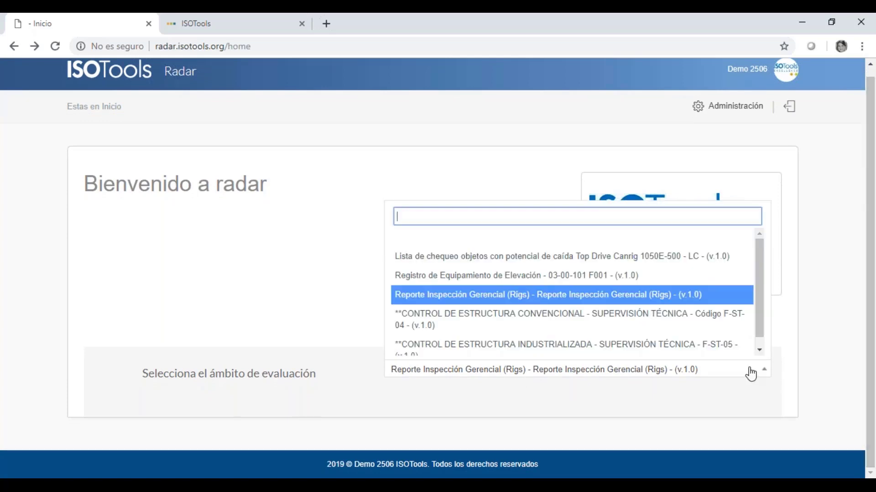
left_click(630, 296)
- Reload the Radar home page and choose the Reporte Inspección Gerencial (Rigs) scope
left_click(242, 46)
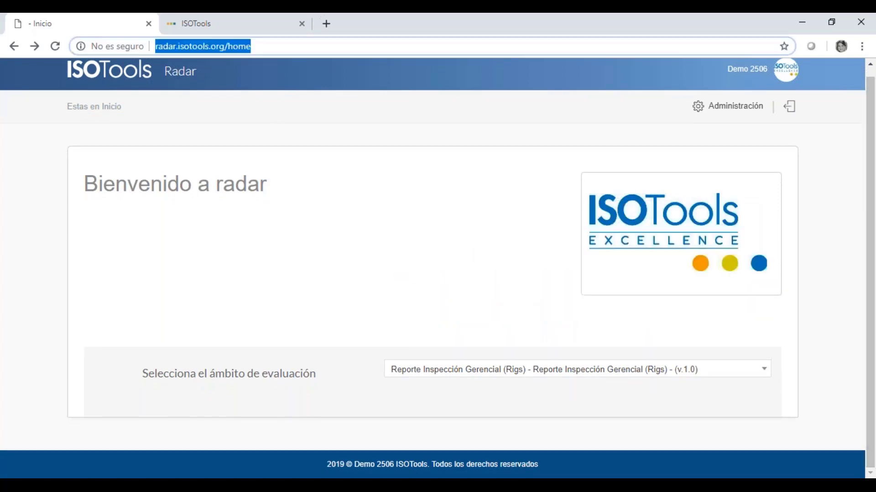
key("Return")
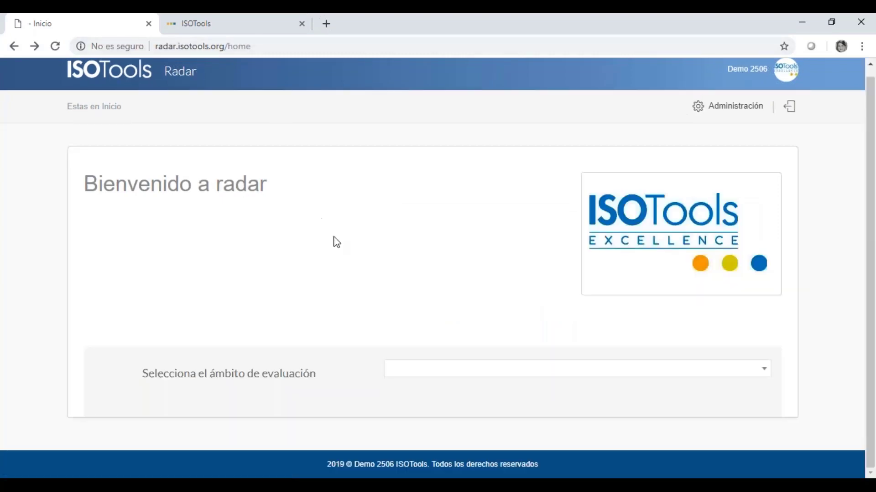
left_click(420, 369)
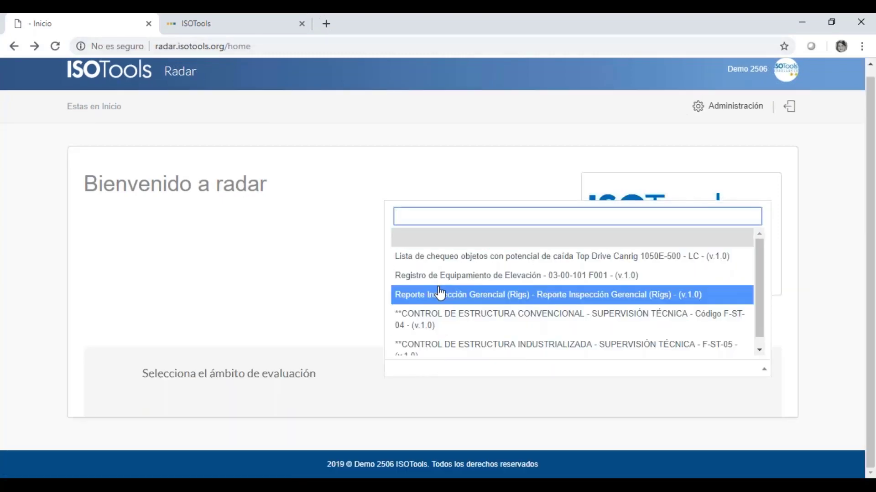
left_click(444, 295)
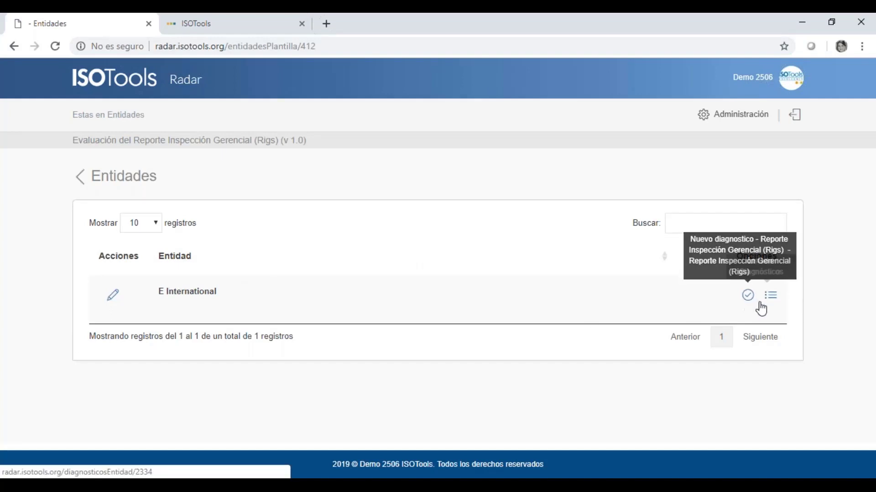
- Open E International's Diagnósticos realizados and check the 31/01/2019 diagnostic's evaluator and 0% result
left_click(770, 301)
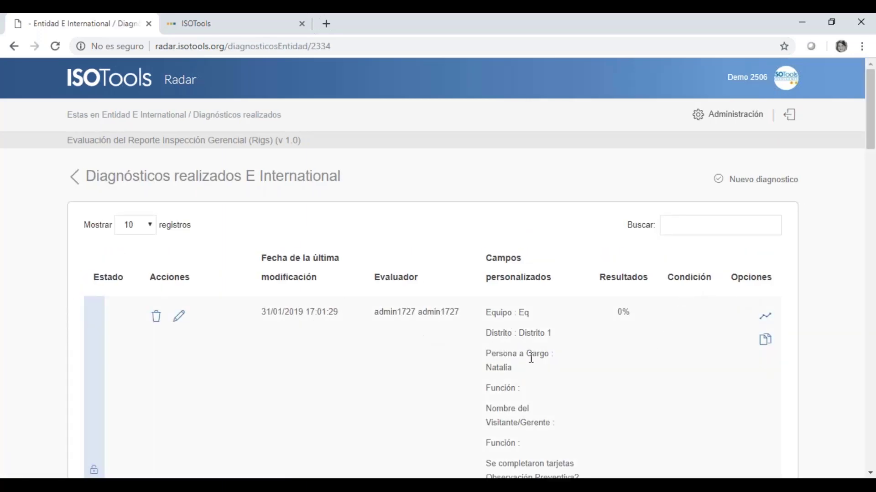
scroll(450, 245, "down", 3)
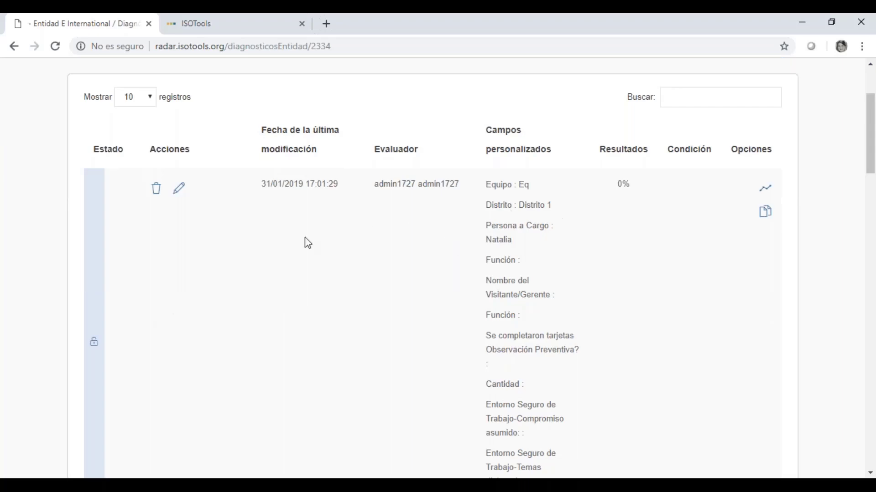
scroll(274, 250, "up", 3)
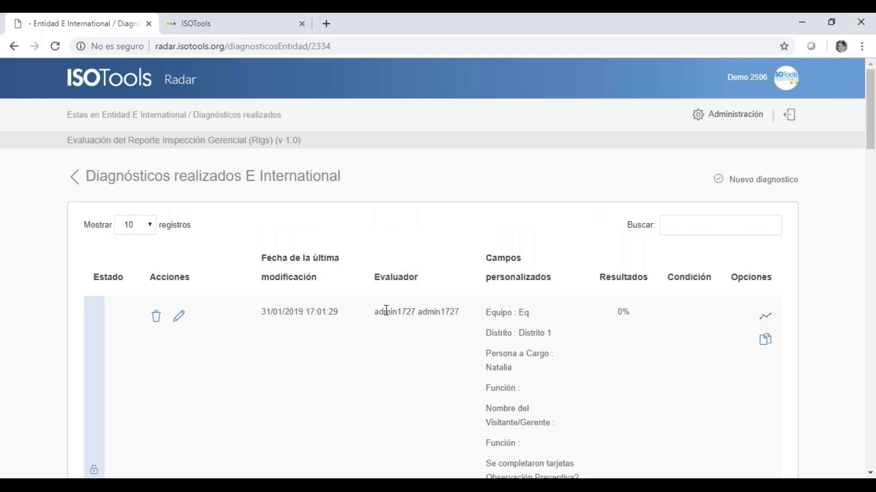
left_click_drag(387, 311, 527, 354)
left_click(421, 324)
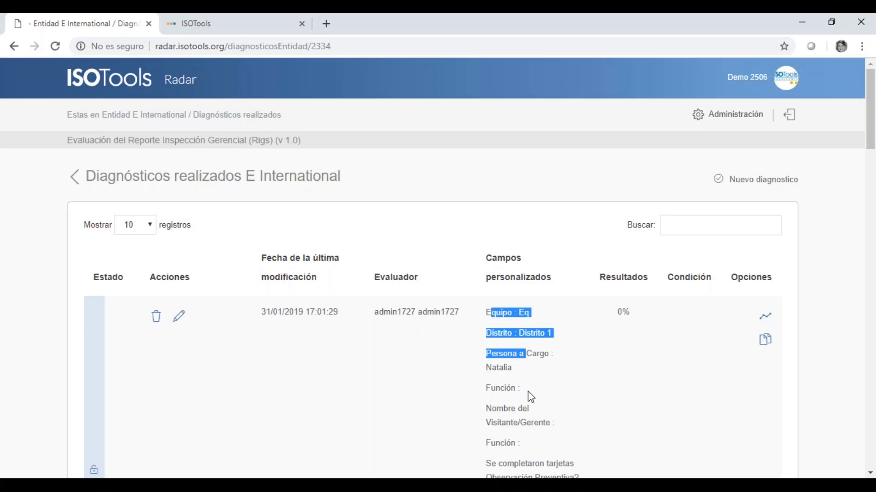
scroll(530, 398, "down", 4)
scroll(592, 318, "up", 4)
left_click_drag(615, 313, 628, 316)
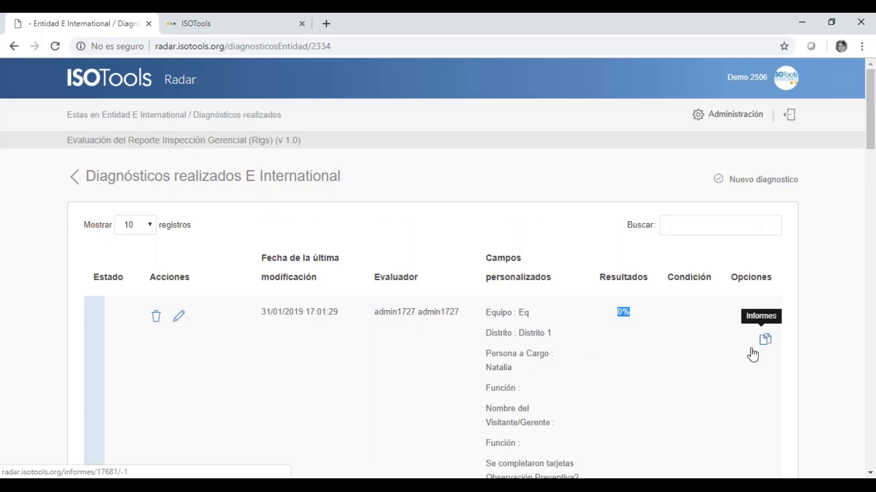
- Open the diagnostic's Resultados del diagnóstico page showing 0 Sí, 1 No, 0% total
key("XF86AudioRaiseVolume")
left_click(764, 319)
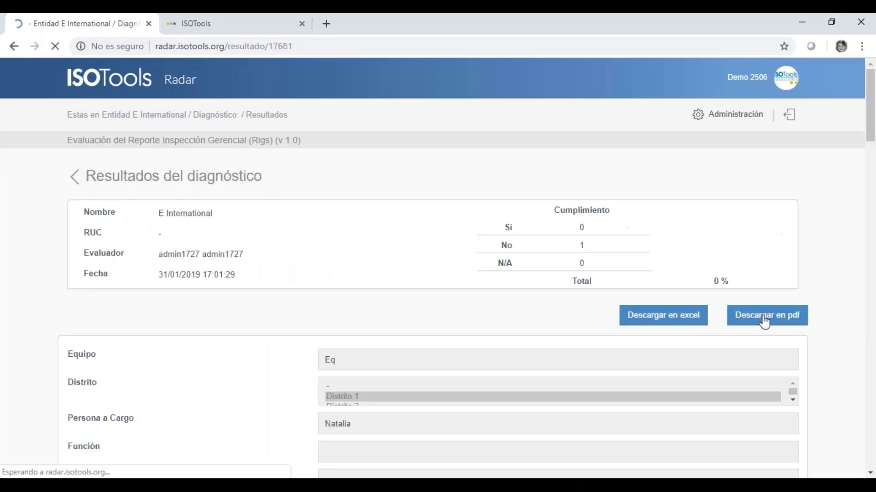
scroll(421, 365, "down", 6)
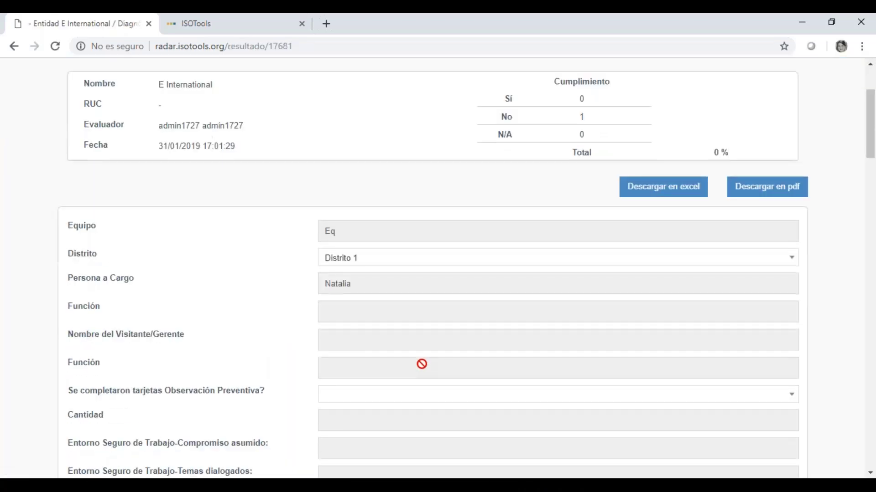
scroll(425, 316, "up", 4)
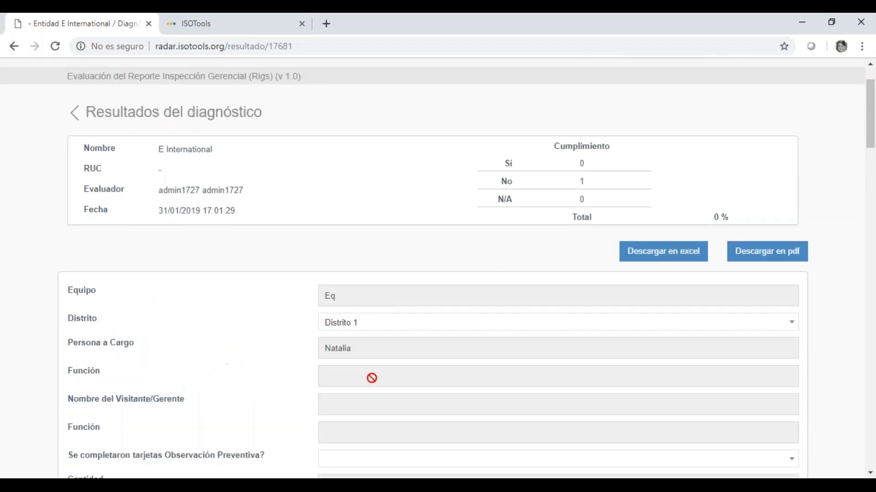
scroll(411, 396, "down", 2)
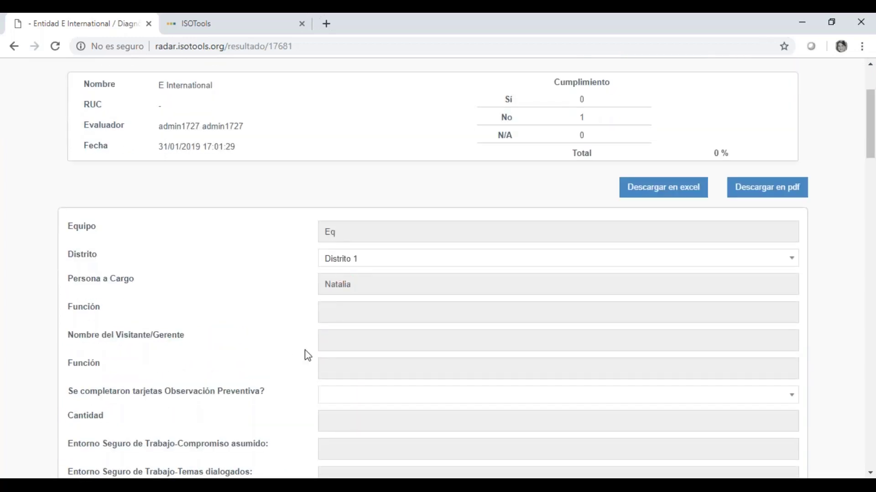
scroll(404, 393, "down", 5)
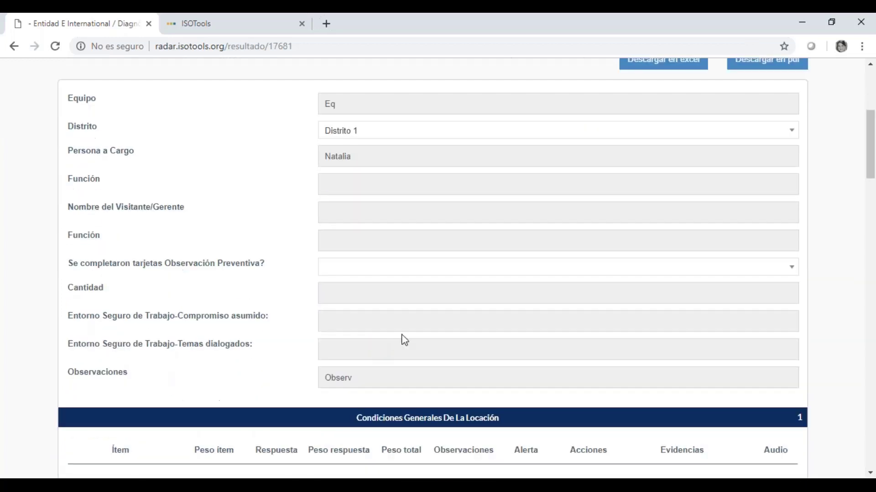
scroll(255, 364, "down", 1)
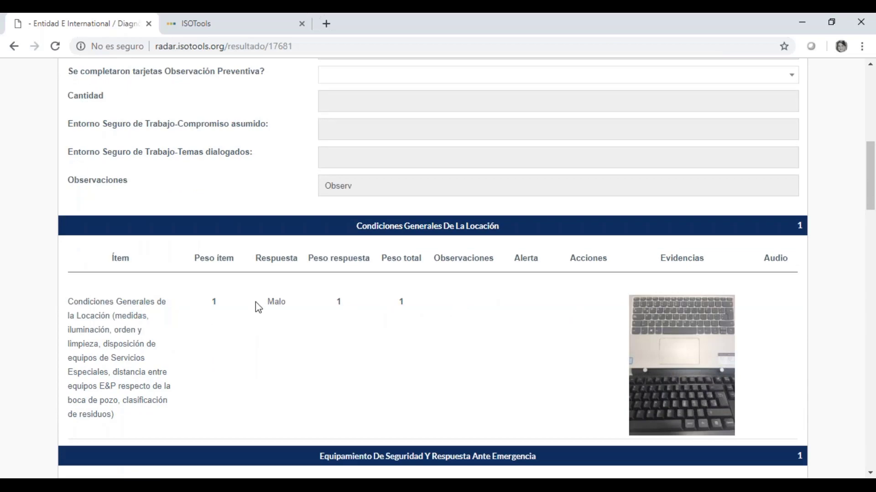
- Review the Malo answer, Audio column and evidence photos, then return to the page top
double_click(273, 303)
left_click(771, 261)
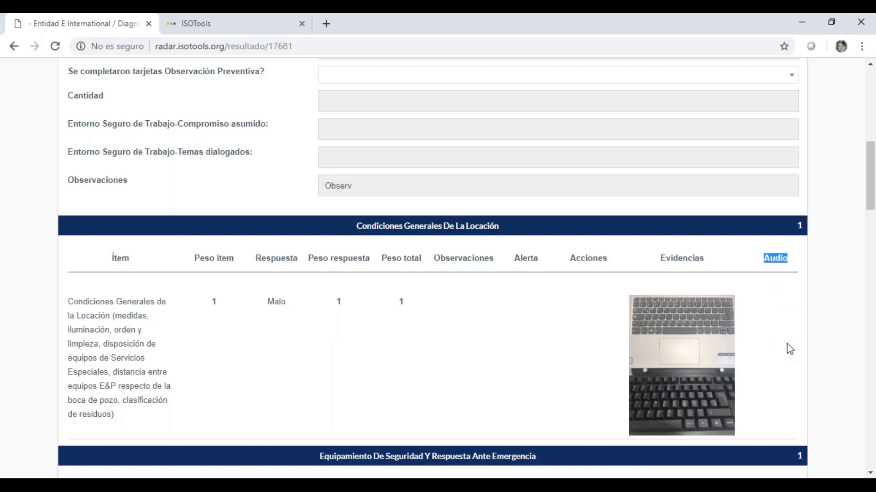
scroll(783, 358, "down", 5)
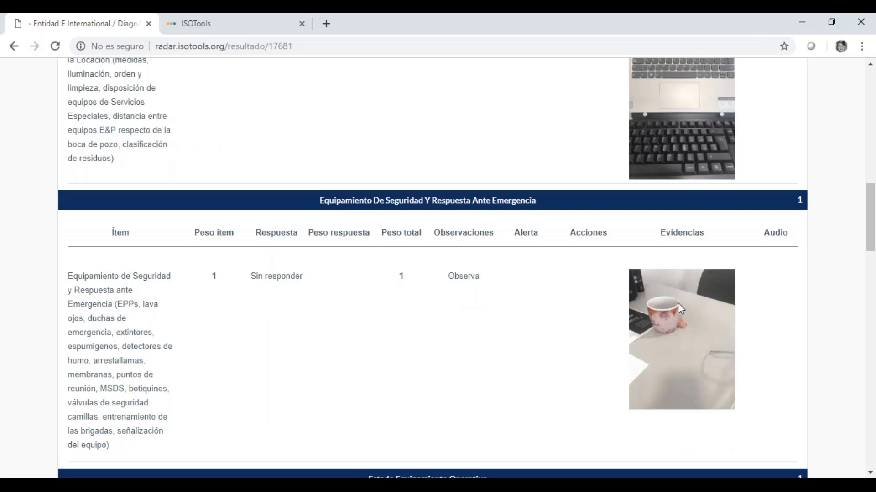
scroll(776, 362, "down", 1)
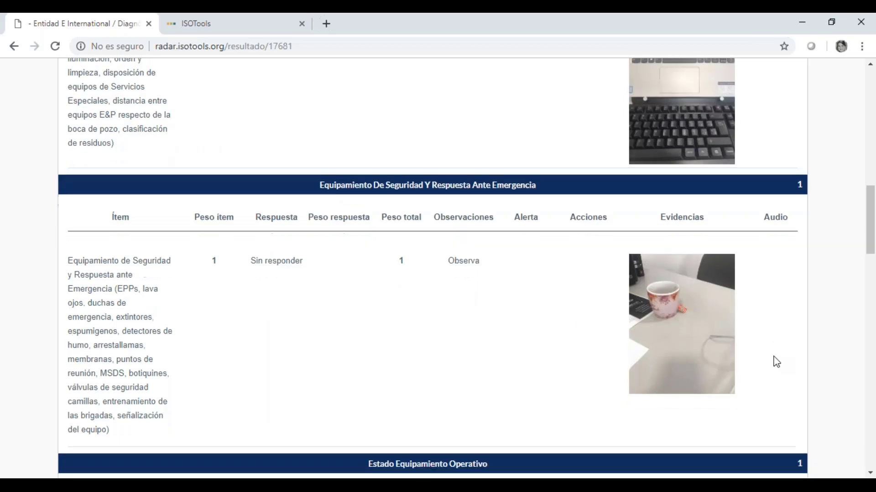
scroll(776, 362, "down", 13)
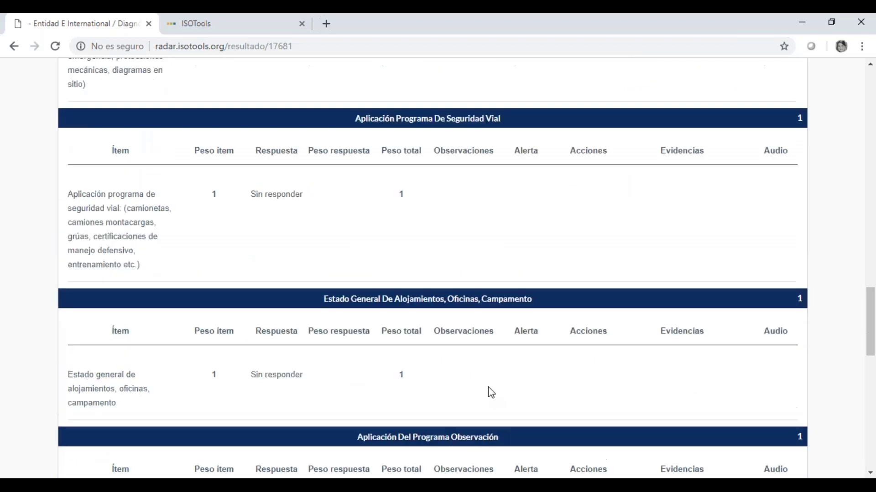
scroll(490, 393, "down", 15)
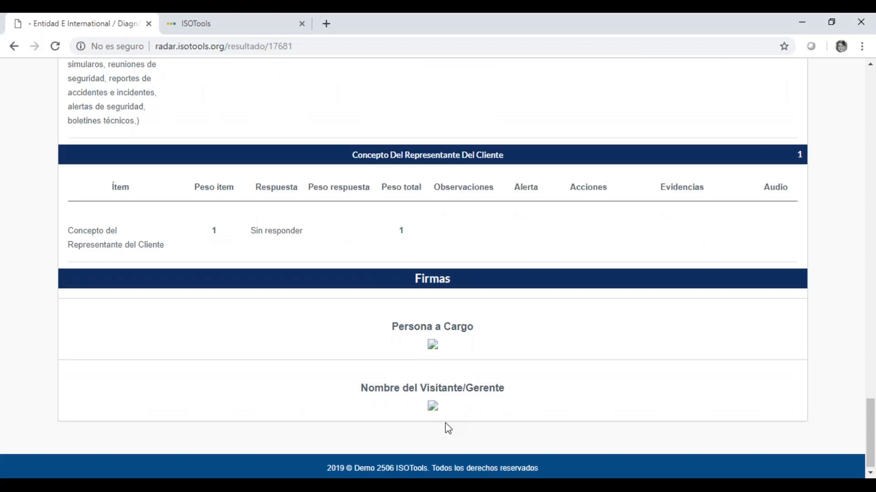
scroll(447, 428, "up", 7)
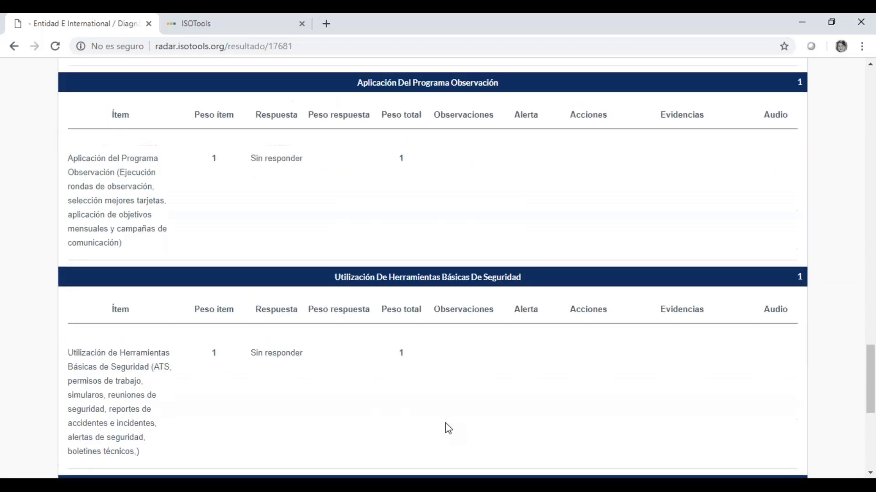
scroll(445, 423, "up", 13)
scroll(445, 422, "up", 16)
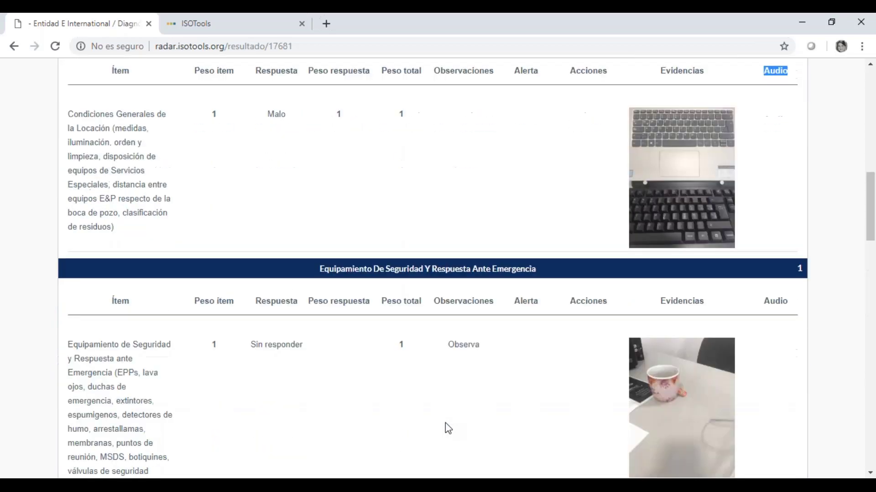
scroll(576, 315, "up", 6)
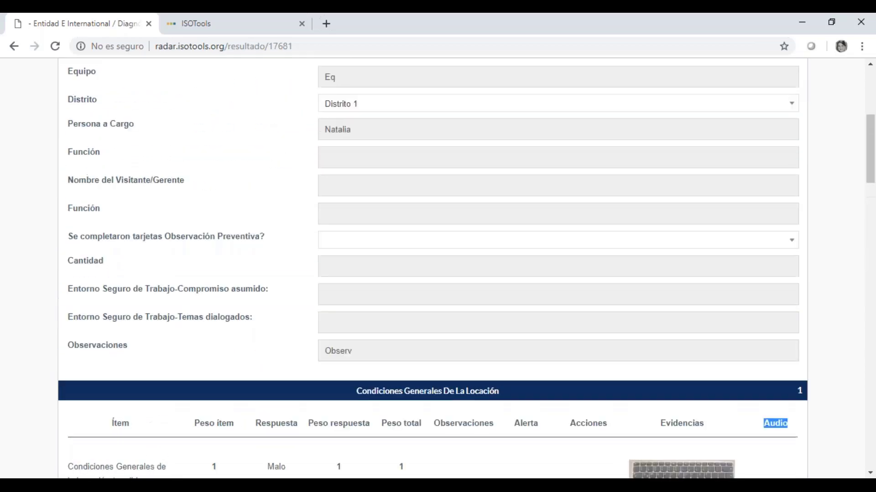
scroll(576, 316, "up", 3)
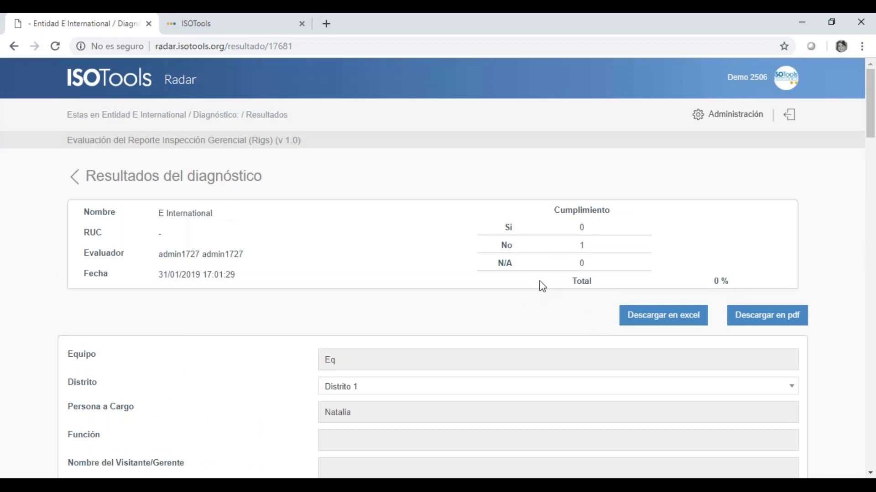
- View the diagnostic's report with its 0% compliance radar chart, then return to the diagnostics list
left_click(79, 186)
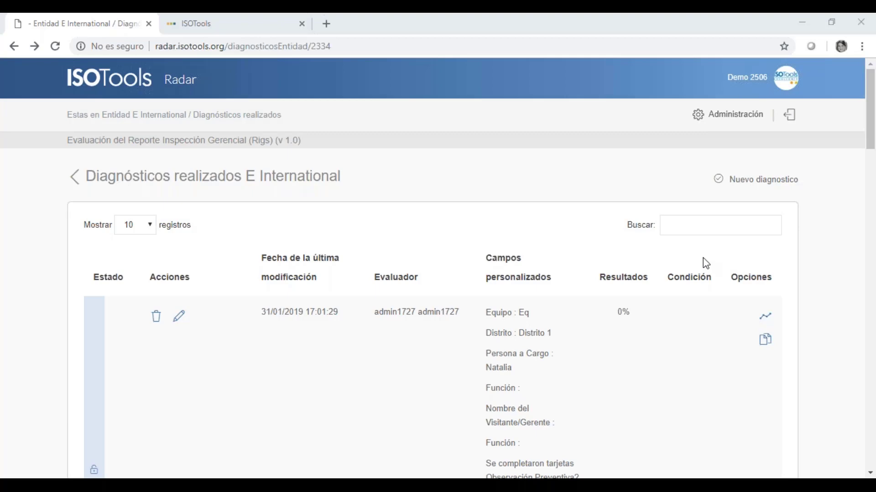
left_click(461, 184)
left_click(765, 341)
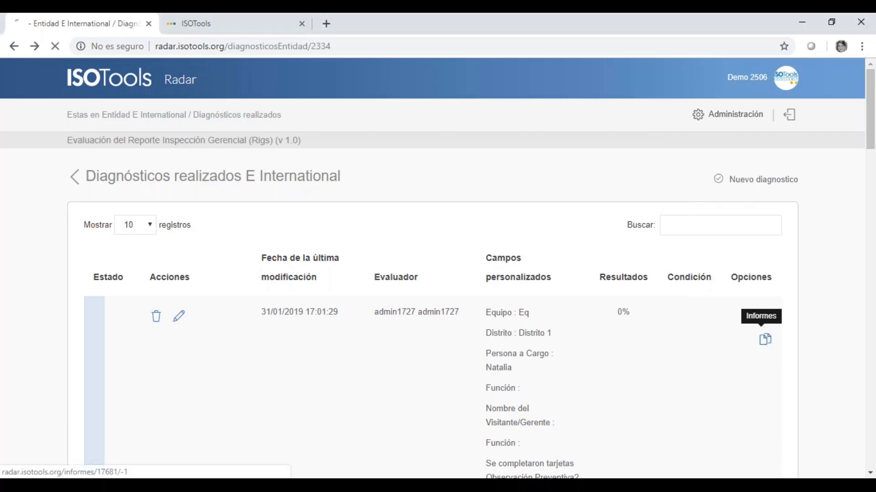
scroll(537, 324, "down", 3)
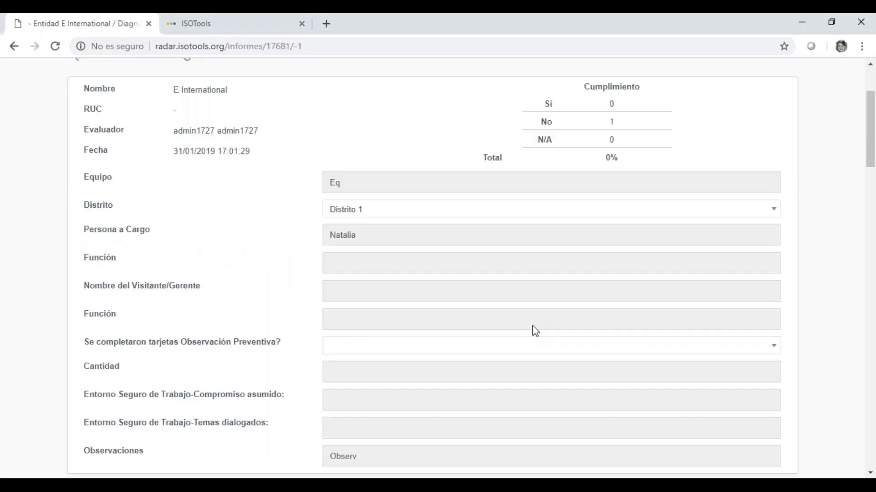
scroll(532, 326, "down", 8)
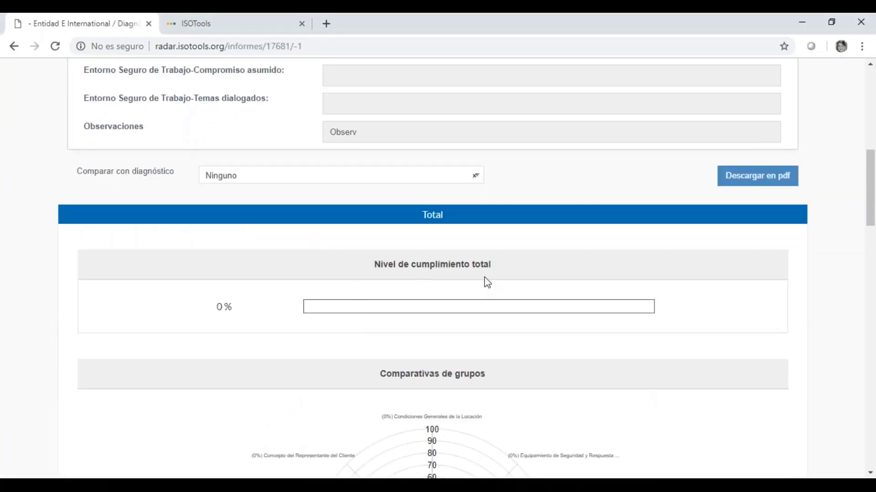
scroll(449, 363, "down", 5)
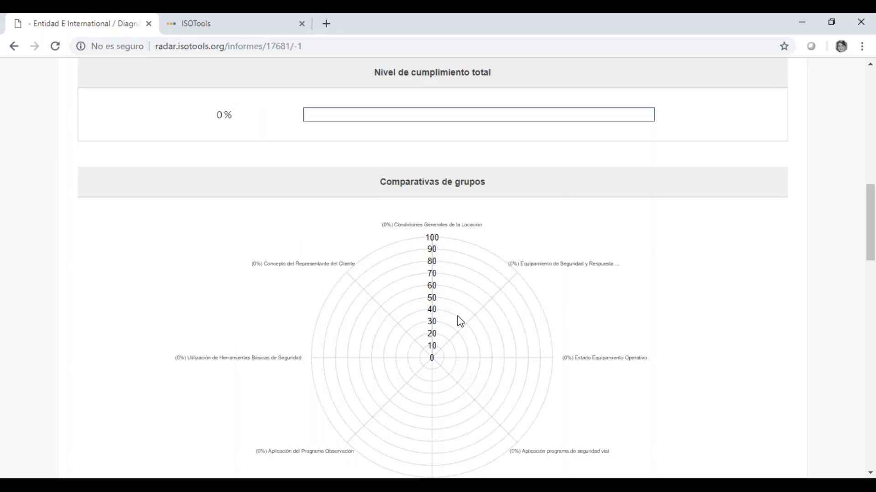
scroll(458, 322, "up", 15)
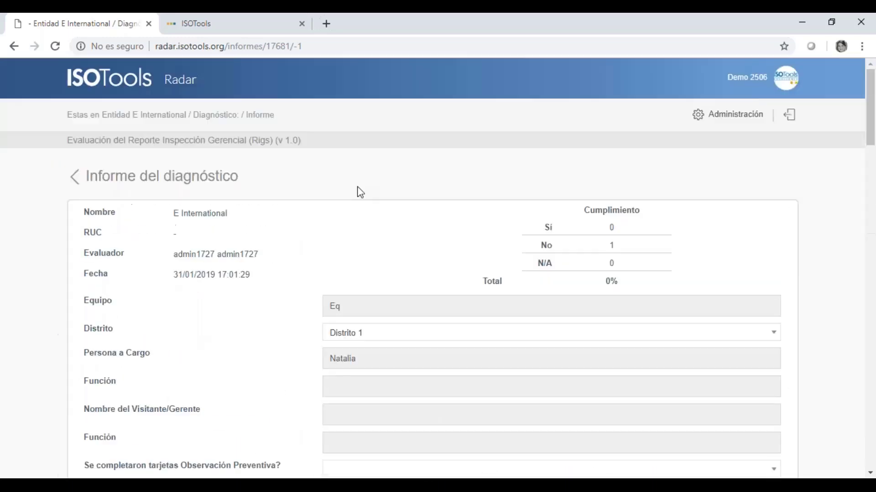
left_click(75, 183)
- Open the results of the 16/11/2018 diagnostic: 8 Sí, 0 No, 100% compliance
scroll(209, 307, "down", 10)
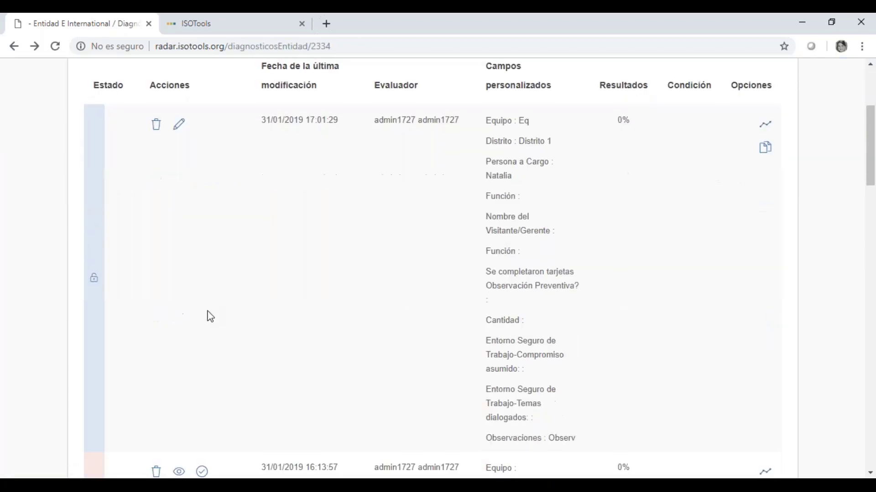
scroll(212, 318, "up", 7)
scroll(100, 292, "down", 5)
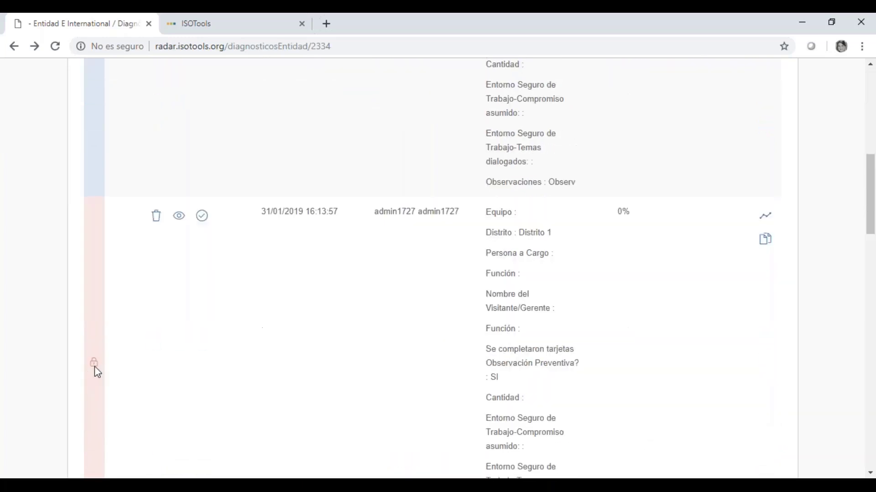
scroll(98, 370, "up", 5)
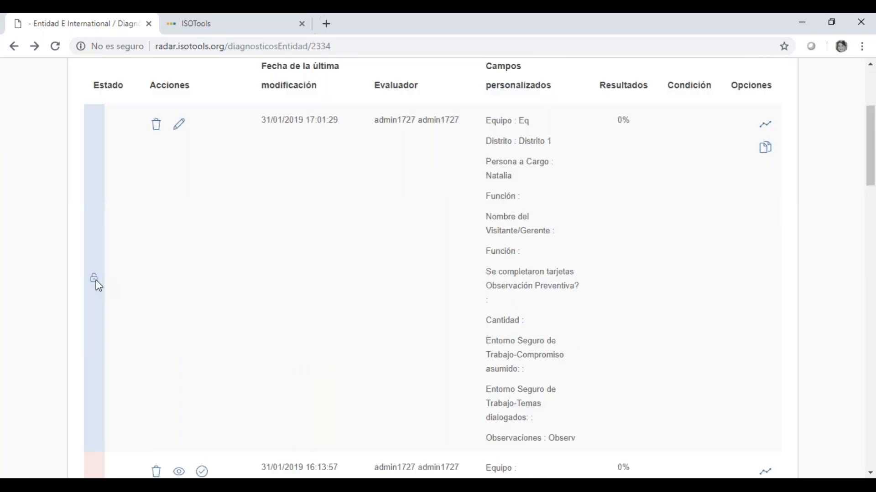
scroll(96, 287, "down", 4)
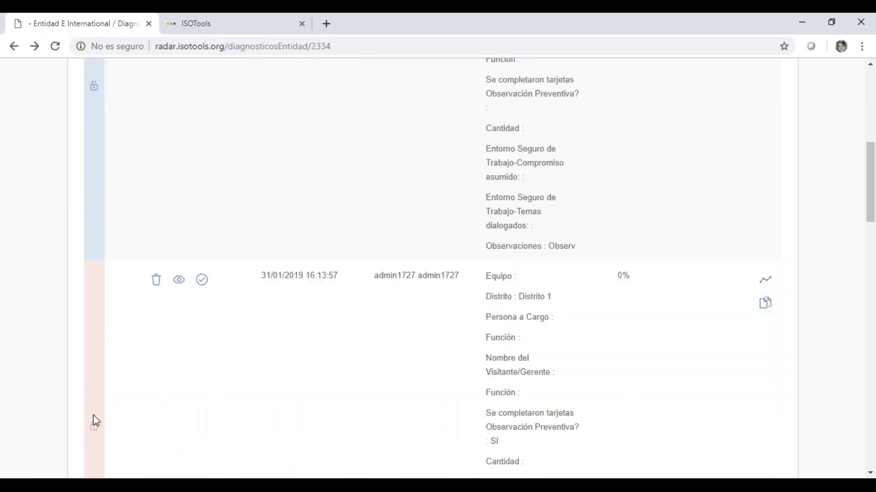
scroll(440, 346, "down", 5)
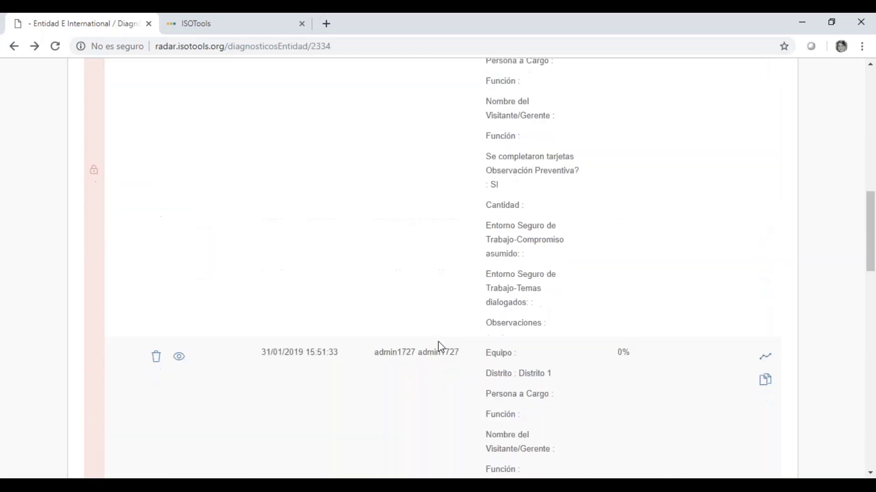
scroll(440, 347, "down", 9)
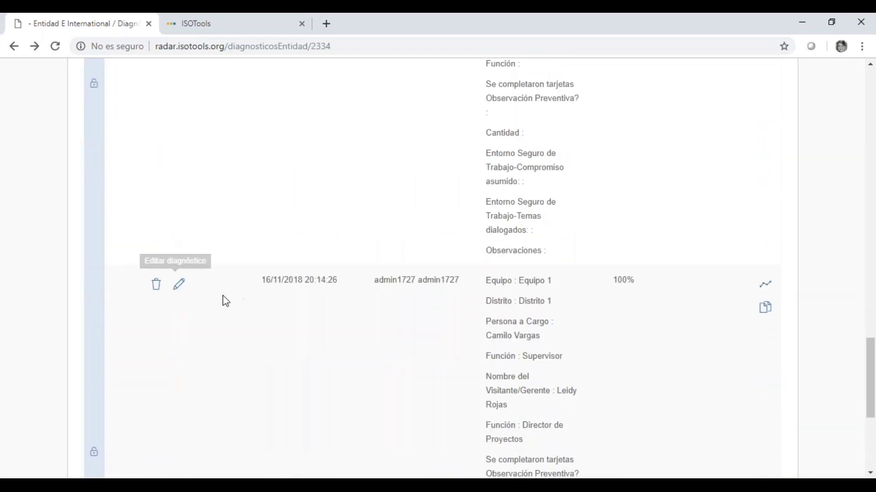
left_click(766, 287)
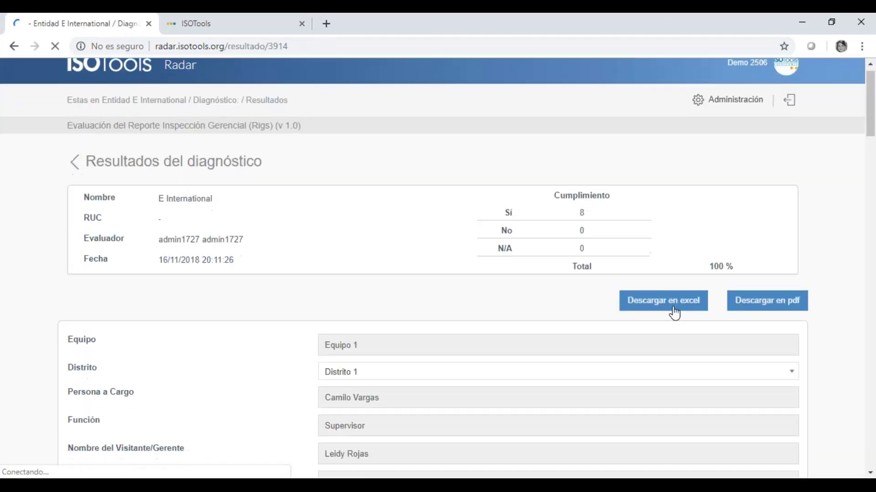
- Scan the 16/11/2018 item answers, then open that diagnostic's report showing 100% compliance
scroll(356, 273, "down", 15)
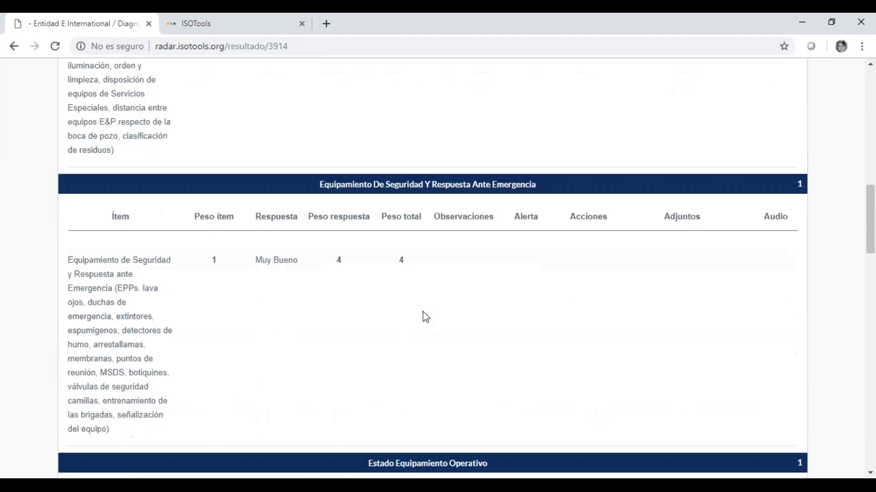
scroll(425, 317, "down", 12)
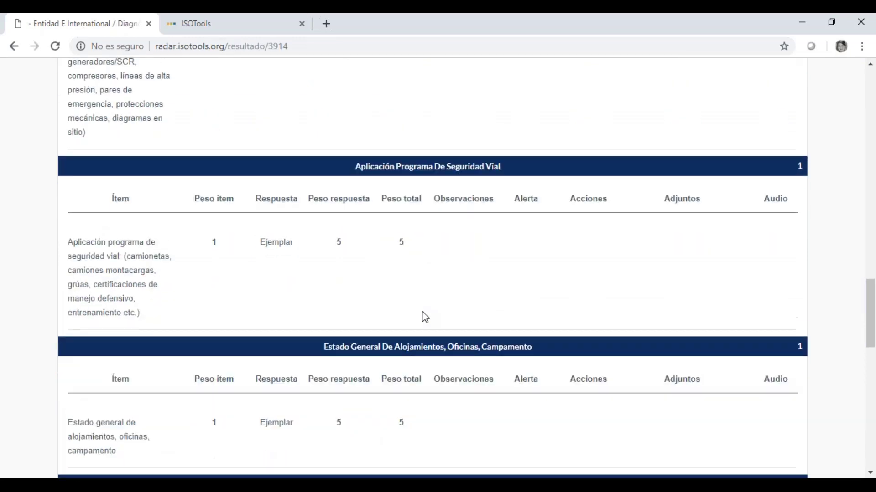
scroll(424, 315, "down", 15)
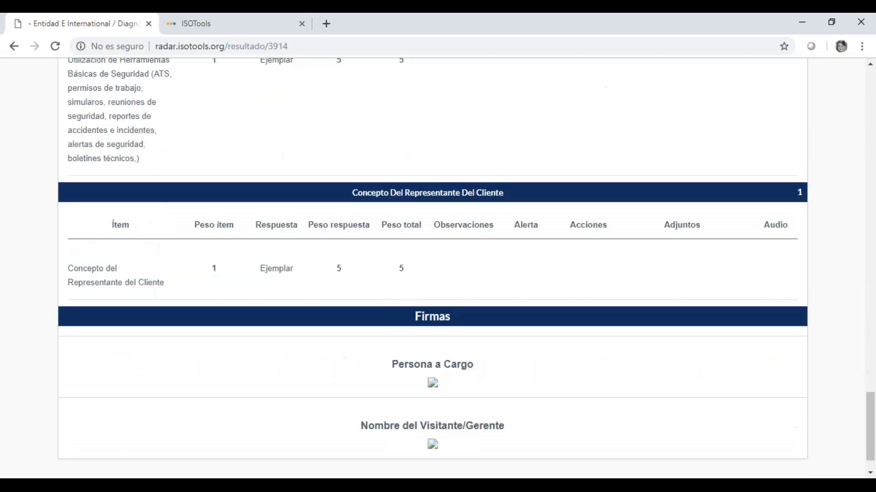
scroll(426, 312, "up", 20)
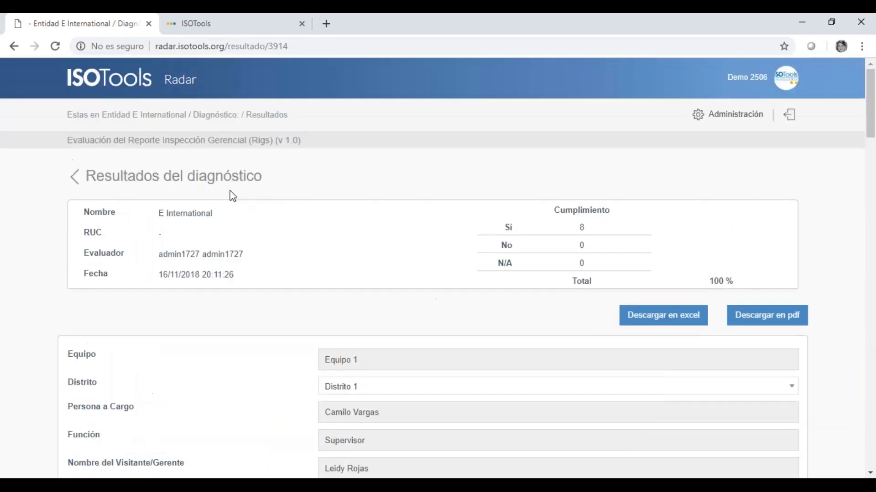
left_click(73, 176)
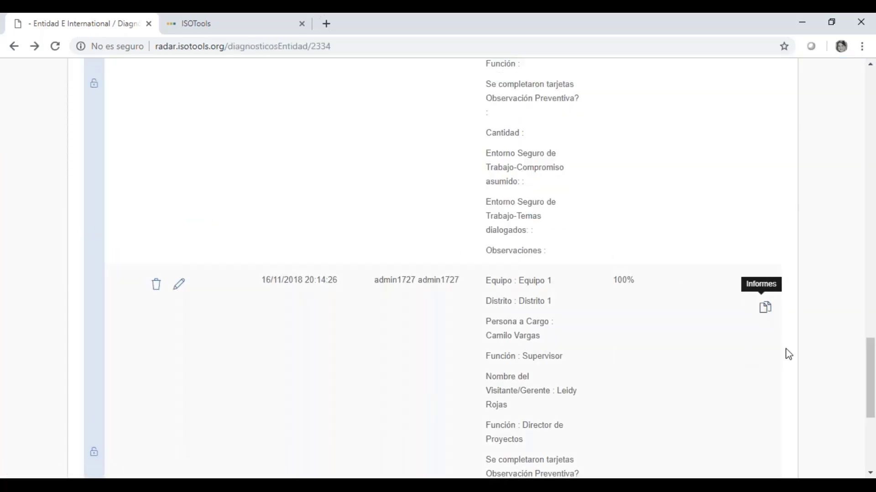
left_click(766, 310)
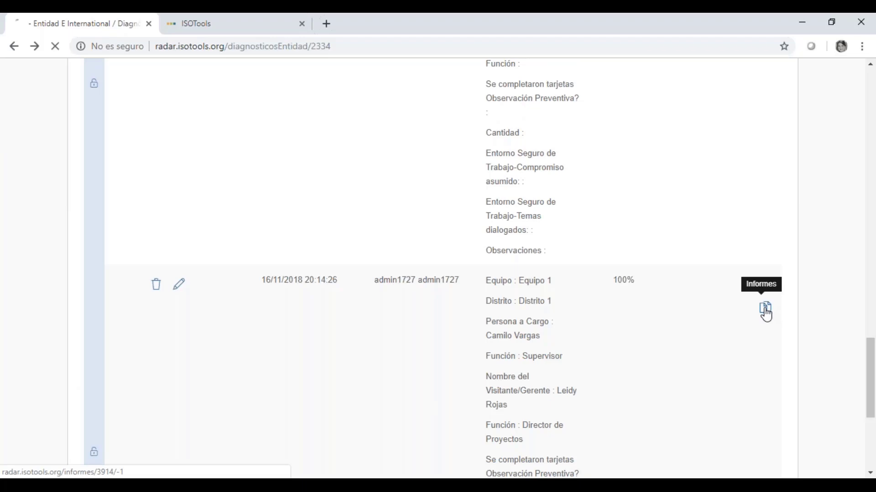
scroll(485, 336, "down", 7)
scroll(358, 171, "down", 6)
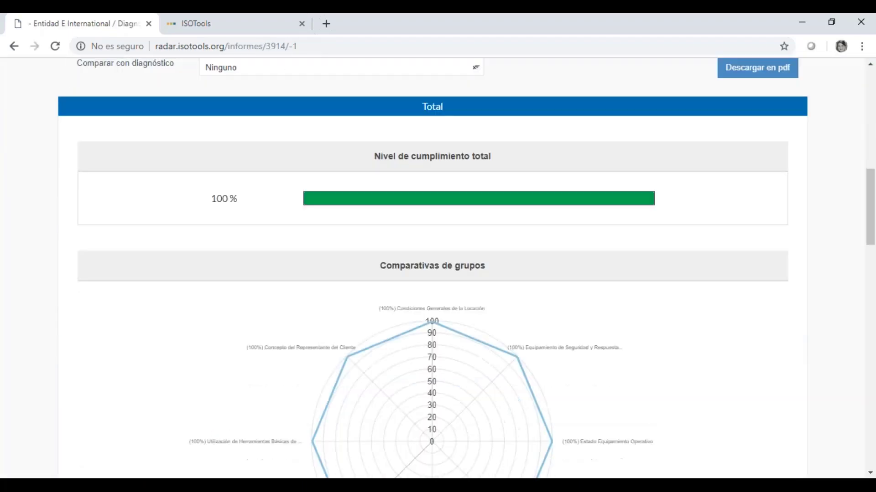
scroll(485, 406, "down", 3)
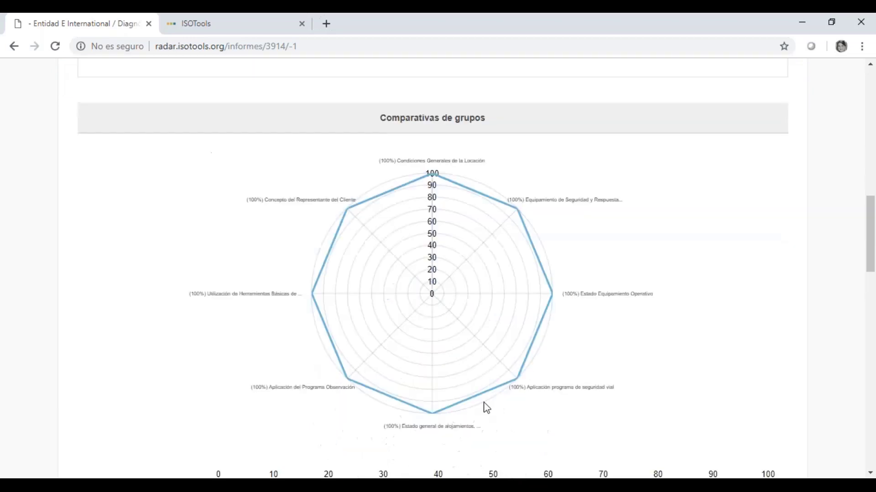
scroll(510, 328, "down", 5)
scroll(511, 328, "down", 1)
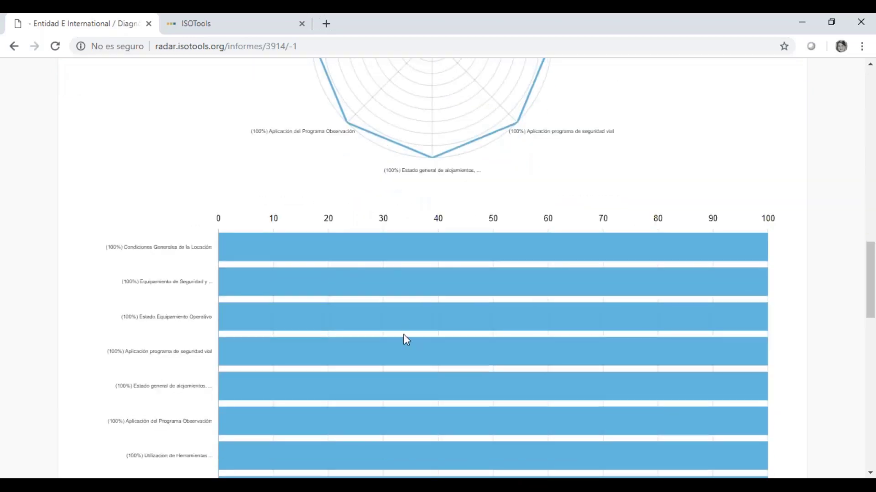
scroll(401, 343, "down", 6)
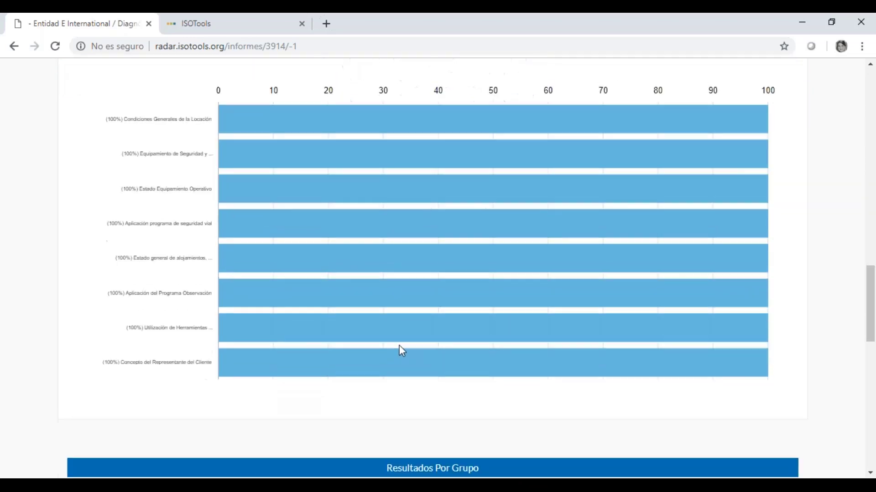
scroll(435, 438, "down", 1)
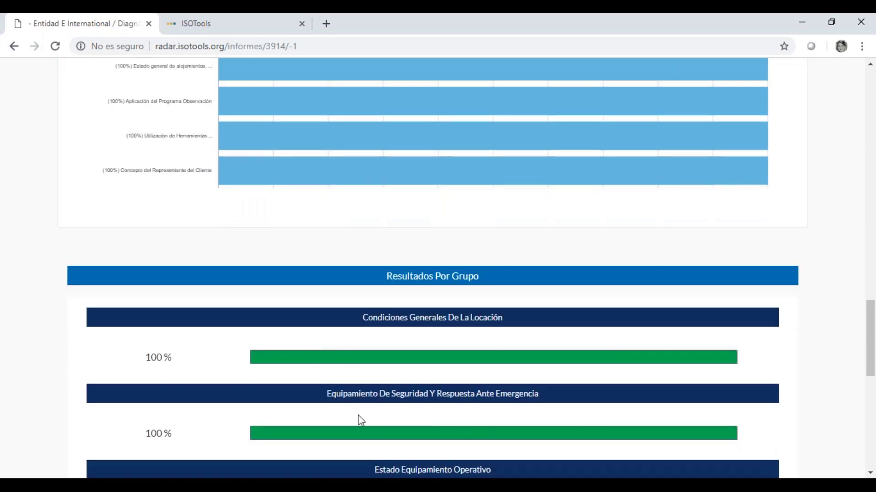
scroll(358, 416, "down", 3)
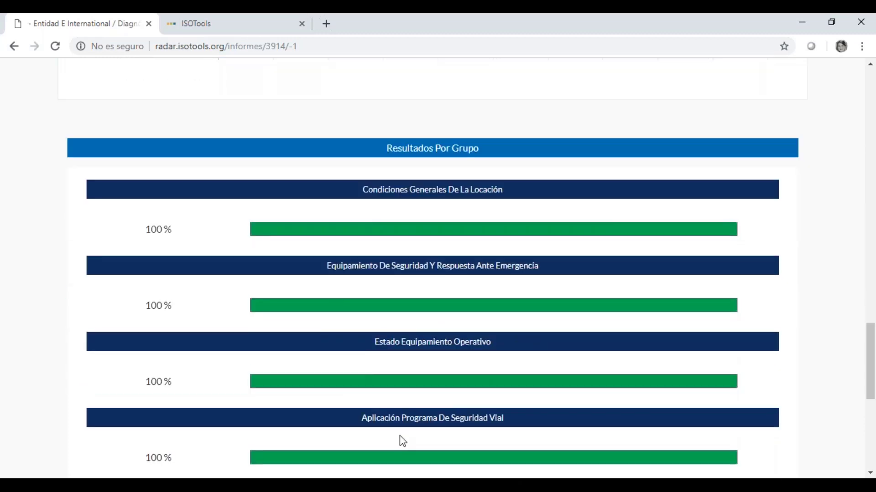
scroll(401, 440, "down", 3)
scroll(451, 431, "down", 3)
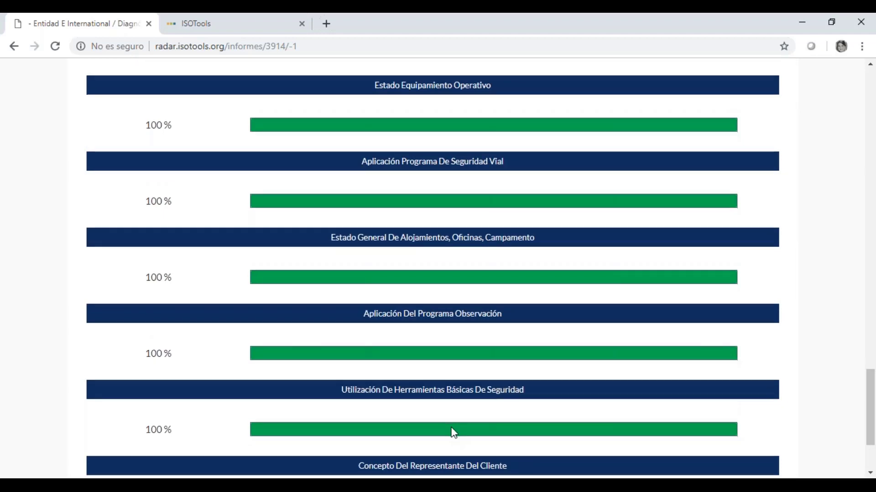
scroll(453, 433, "down", 3)
scroll(454, 433, "up", 20)
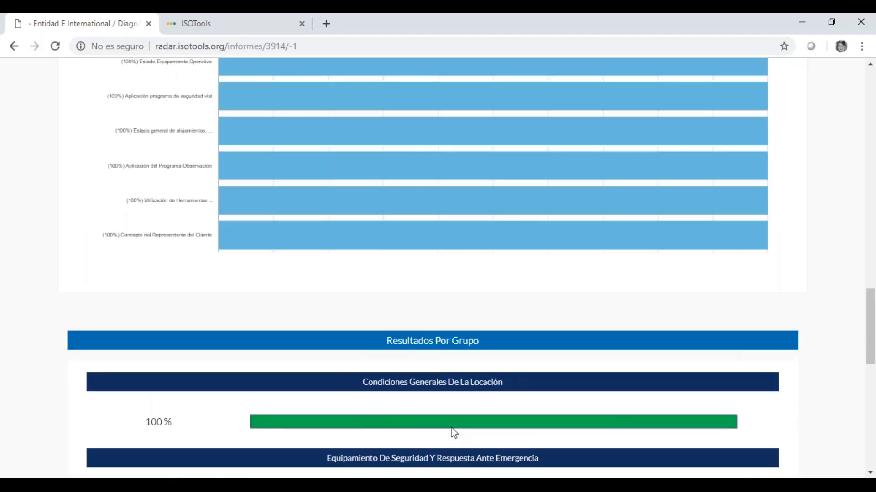
scroll(453, 428, "up", 1)
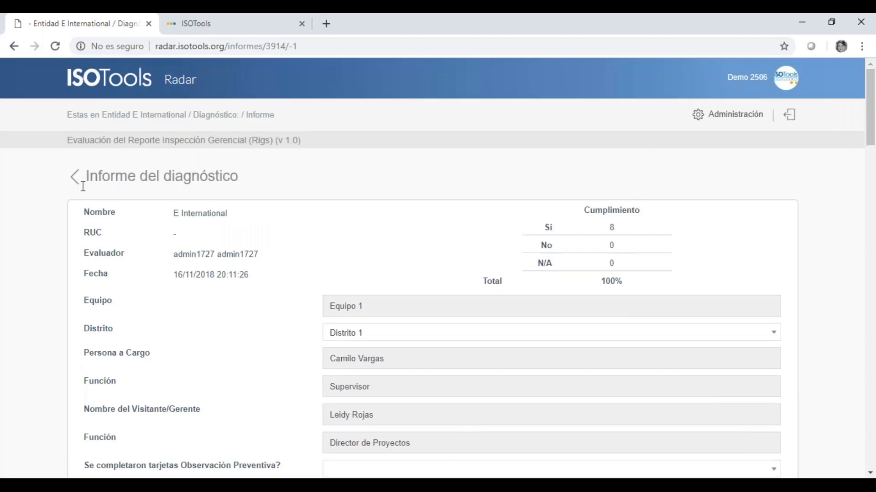
- Load siu.isotools.org in a new browser tab
left_click(327, 25)
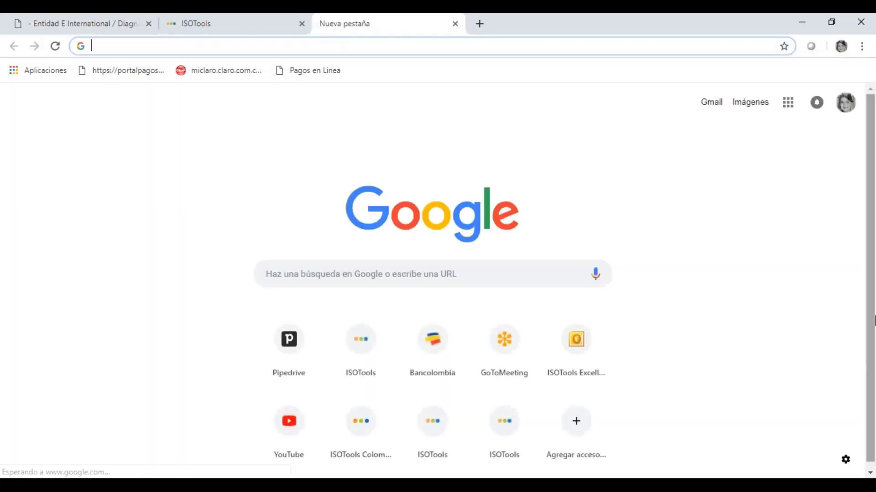
type("siu.isotools.org")
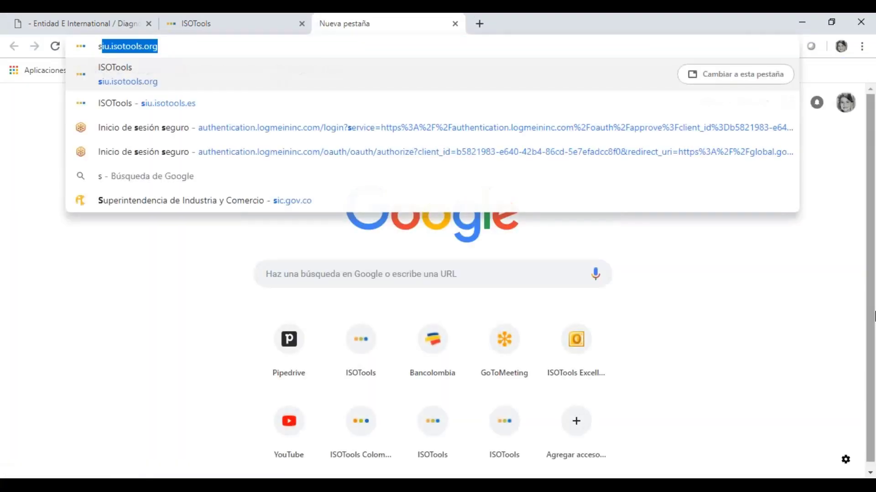
key("Return")
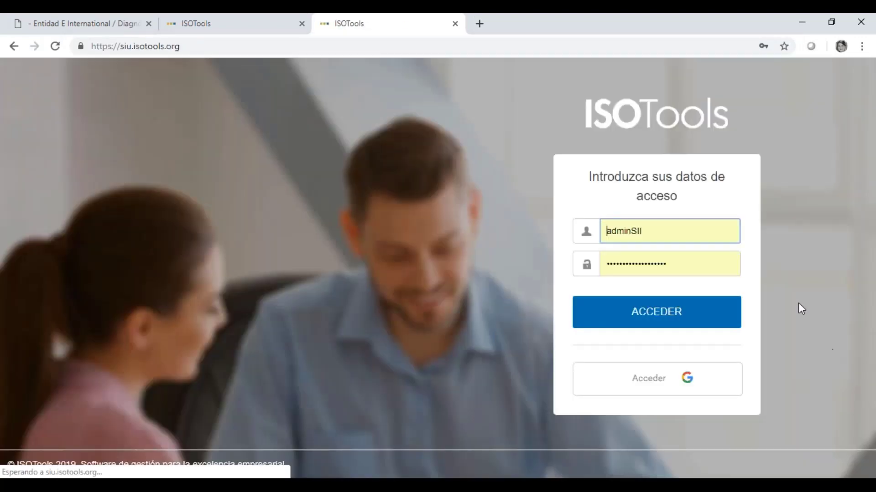
- Decline the Google prompt and sign in with the saved admin login and its password
double_click(647, 231)
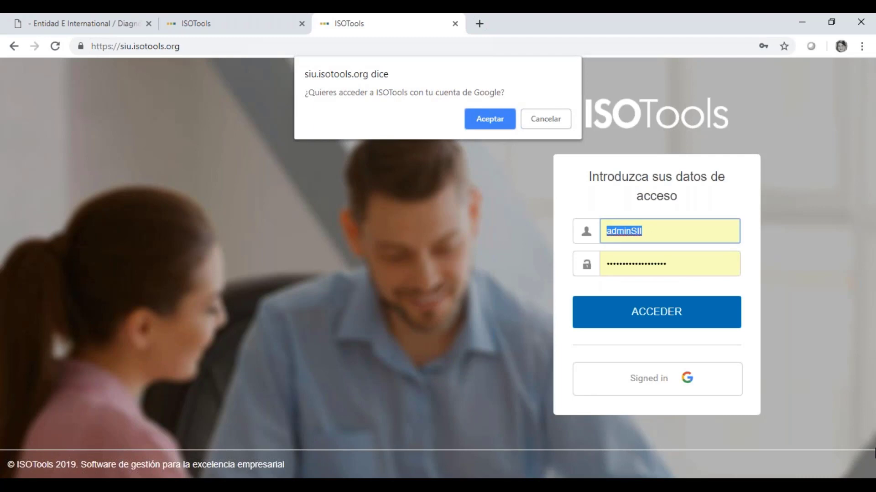
left_click(546, 119)
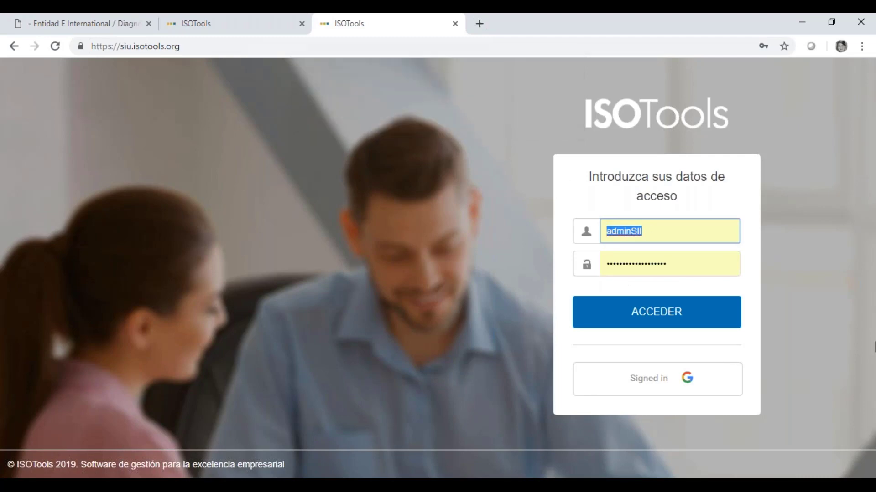
type("admin1727")
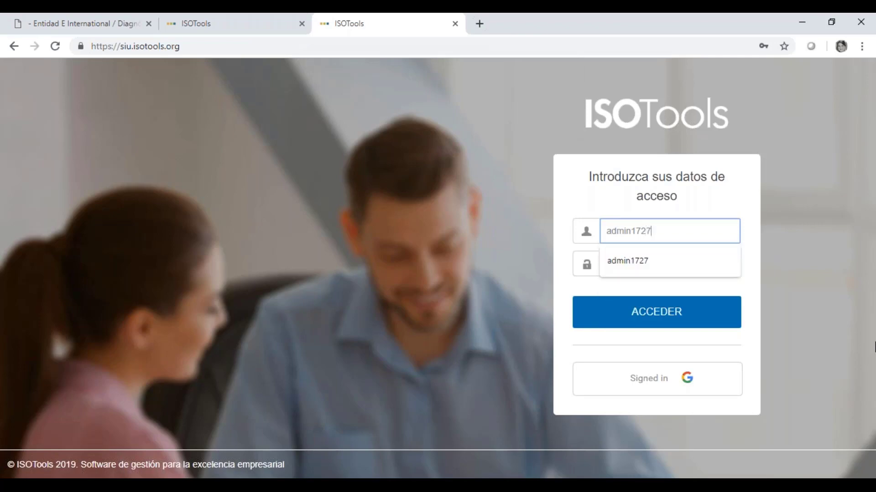
key("Down")
key("Return")
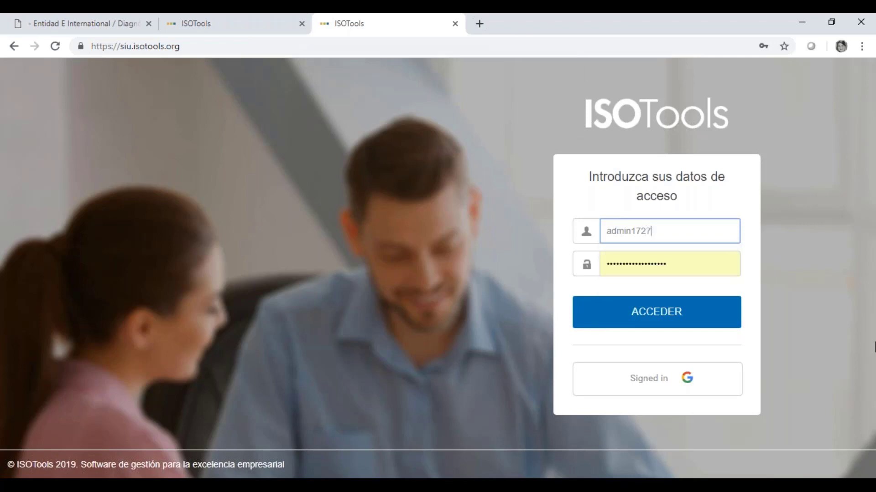
key("Tab")
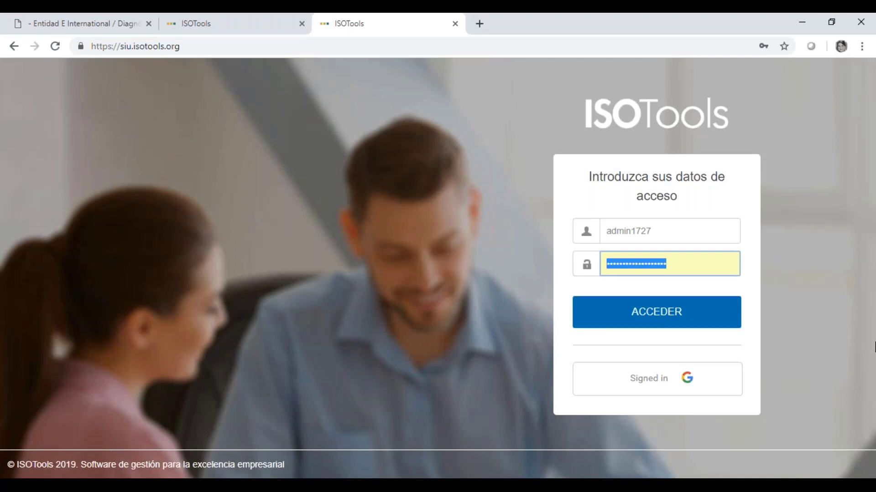
type("a")
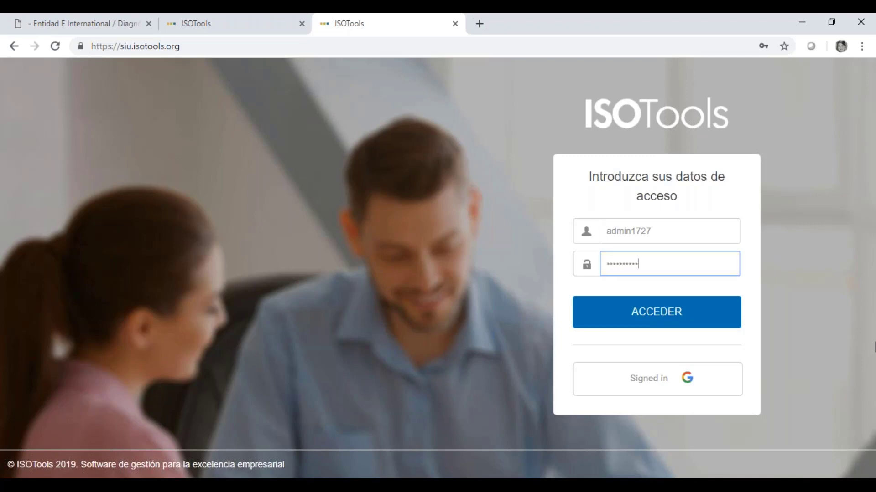
left_click(649, 316)
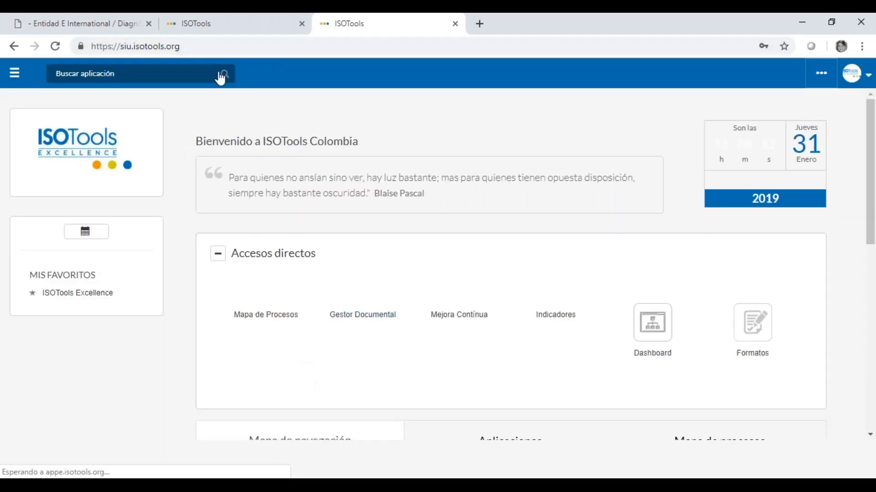
- Find the Procesos Automatización application by searching 'auto' and open it
left_click(221, 77)
type("auto")
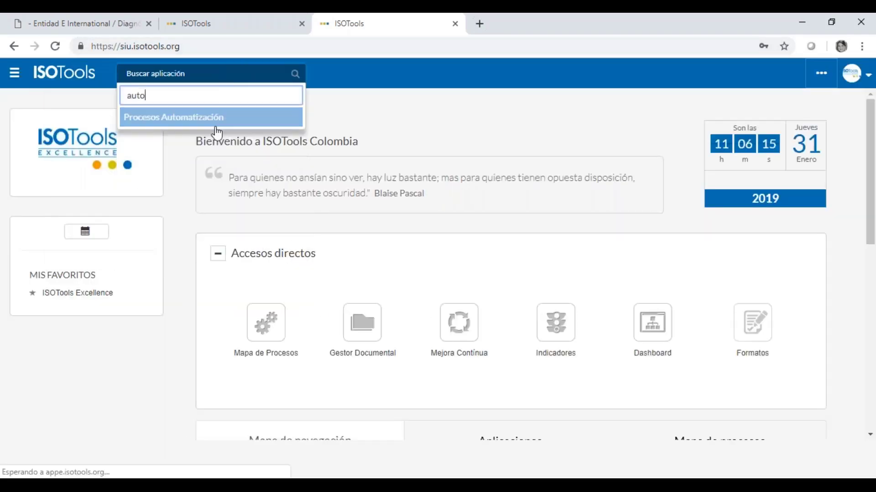
left_click(210, 130)
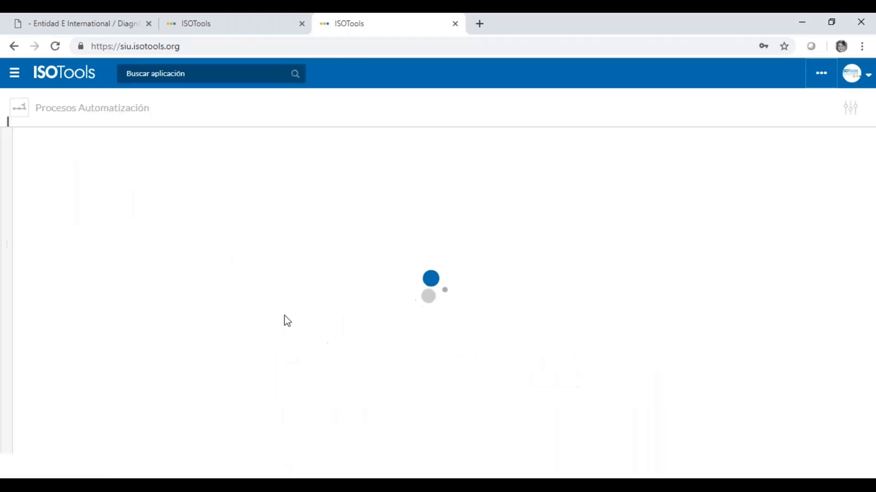
- Filter processes to Inspección Gerencial-Plan de Acción, sort by APERTURA reversed, then return to Radar
left_click(195, 171)
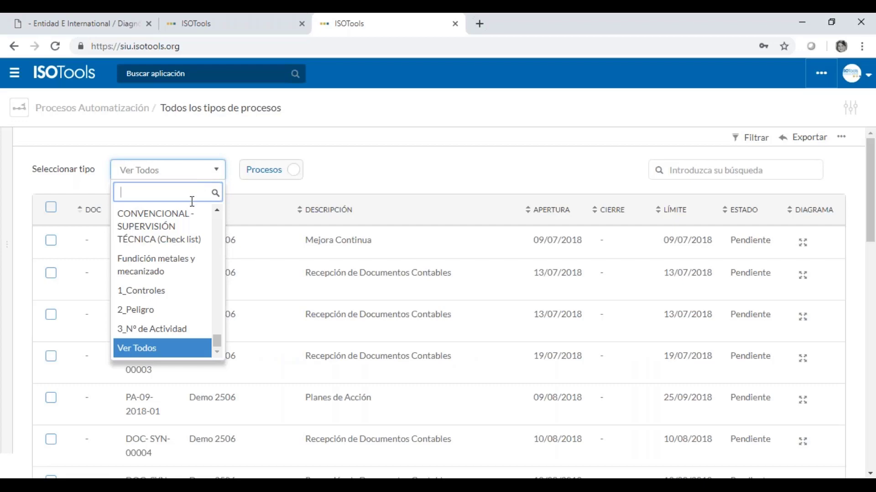
scroll(182, 255, "up", 1)
scroll(178, 274, "down", 1)
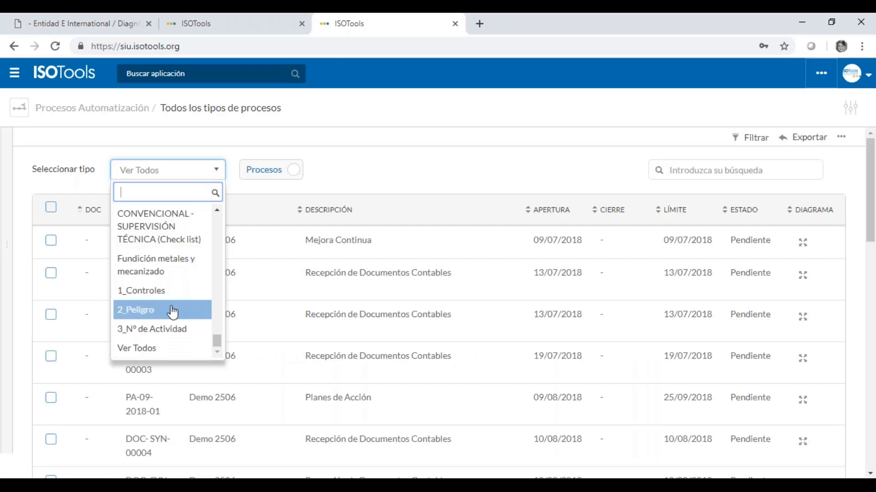
scroll(172, 309, "up", 8)
scroll(172, 313, "up", 3)
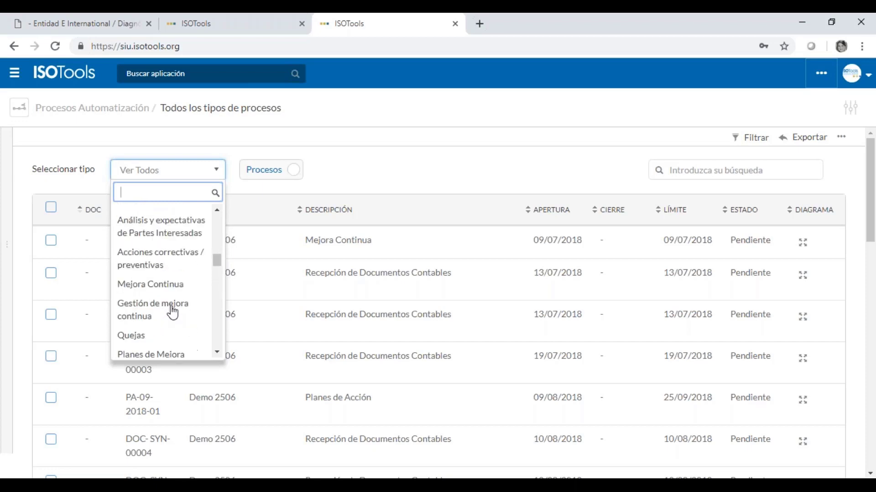
type("inspe")
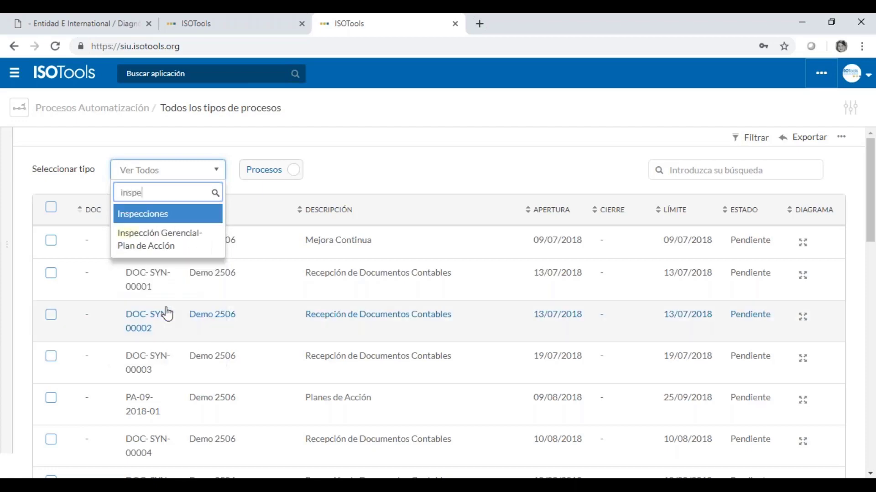
key("Return")
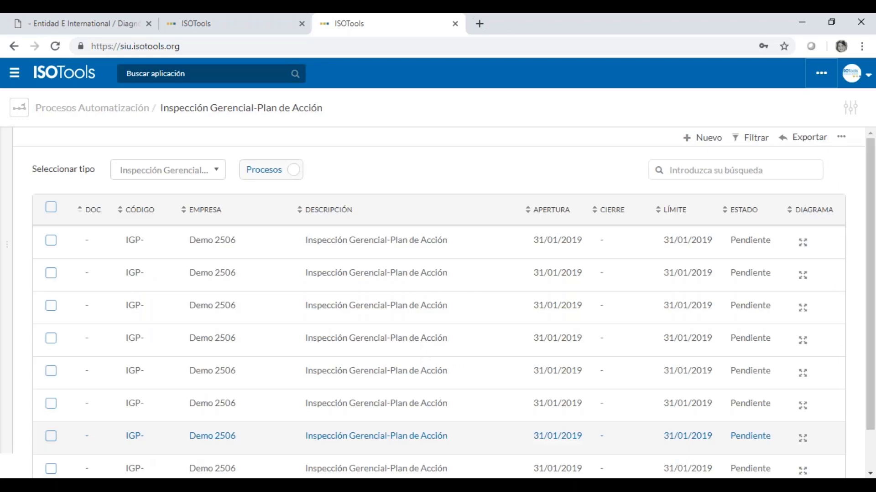
left_click(562, 218)
left_click(560, 217)
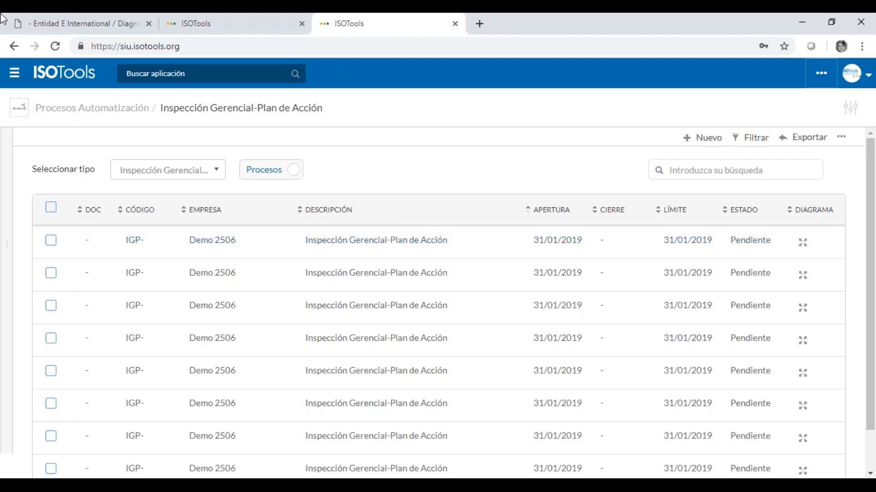
left_click(51, 26)
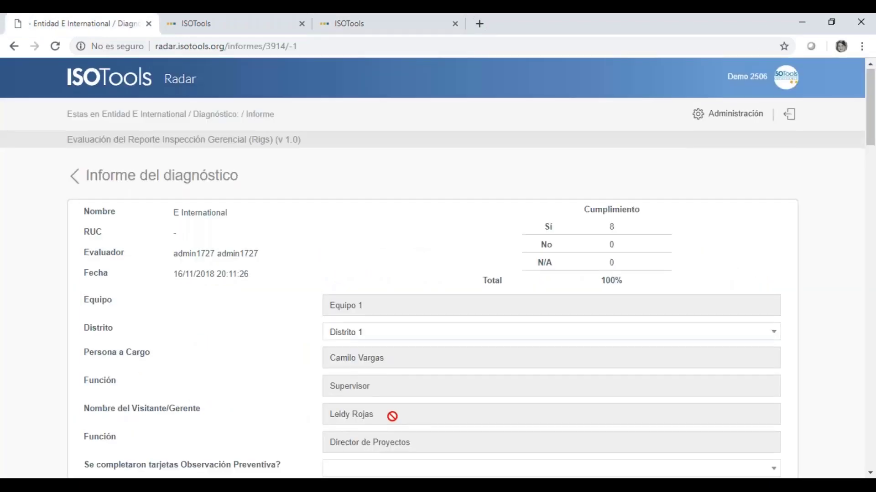
scroll(392, 417, "down", 11)
scroll(397, 423, "up", 7)
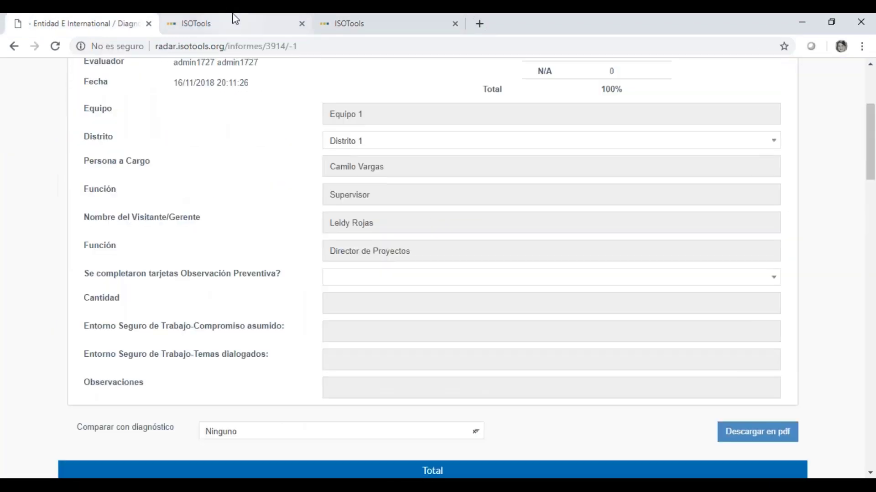
left_click(387, 24)
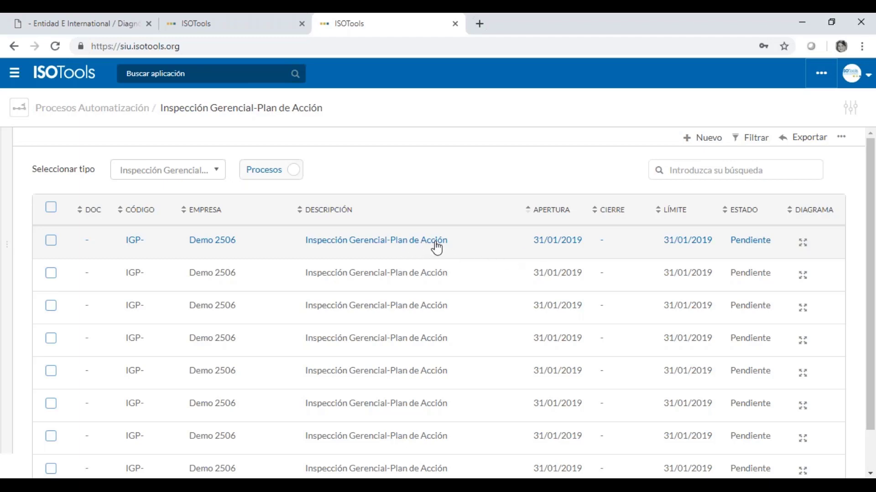
left_click(437, 249)
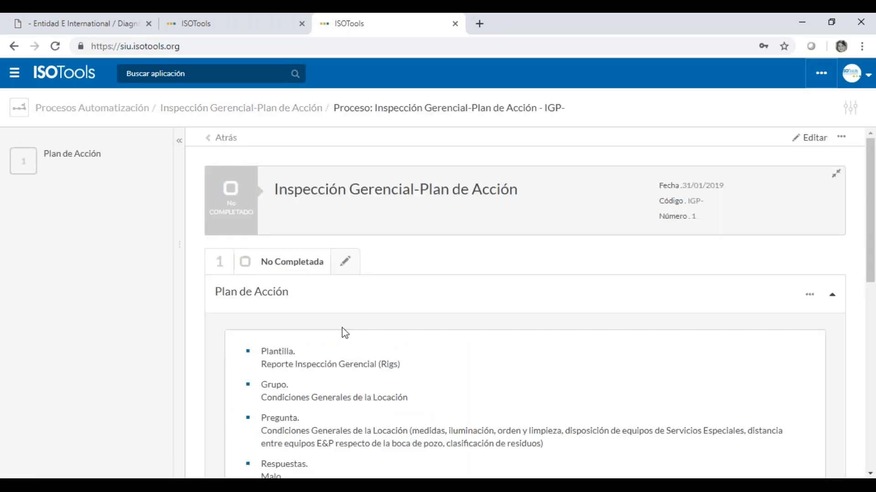
- Review the template Reporte Inspección Gerencial (Rigs) and group Condiciones Generales de la Locación
scroll(345, 333, "down", 3)
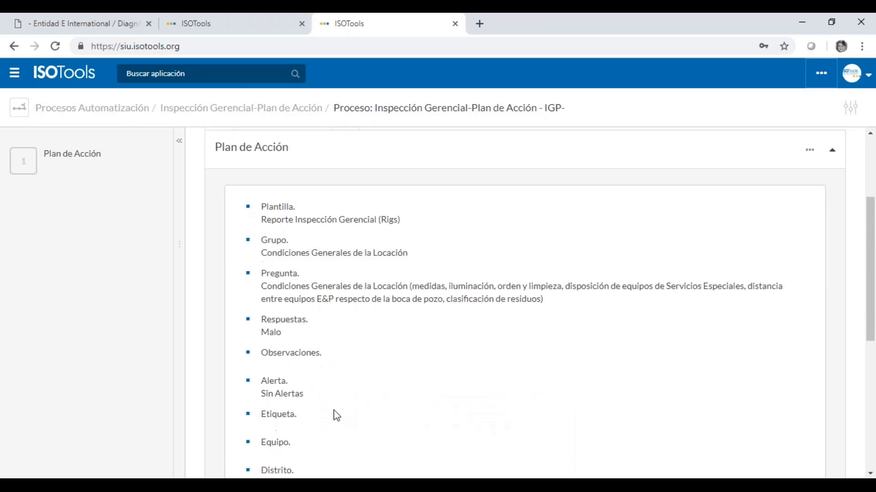
scroll(336, 416, "down", 4)
scroll(337, 416, "down", 1)
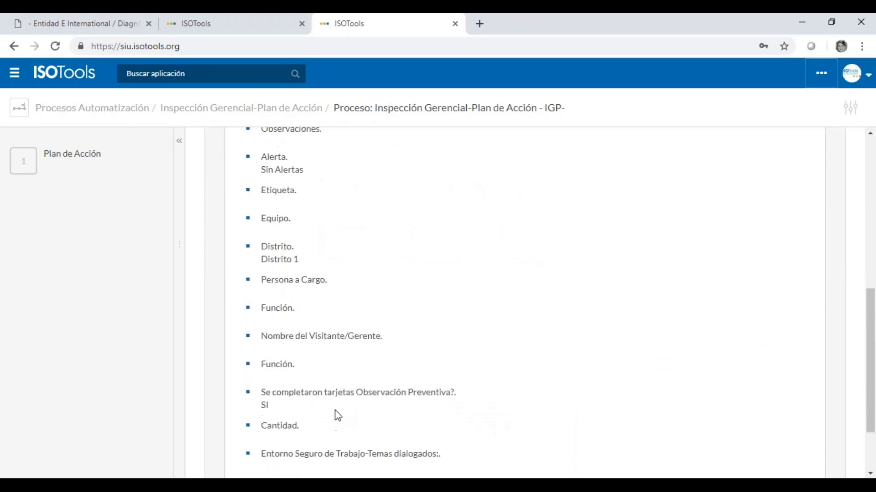
scroll(335, 414, "up", 8)
left_click_drag(282, 364, 404, 364)
scroll(407, 376, "down", 1)
scroll(407, 375, "down", 1)
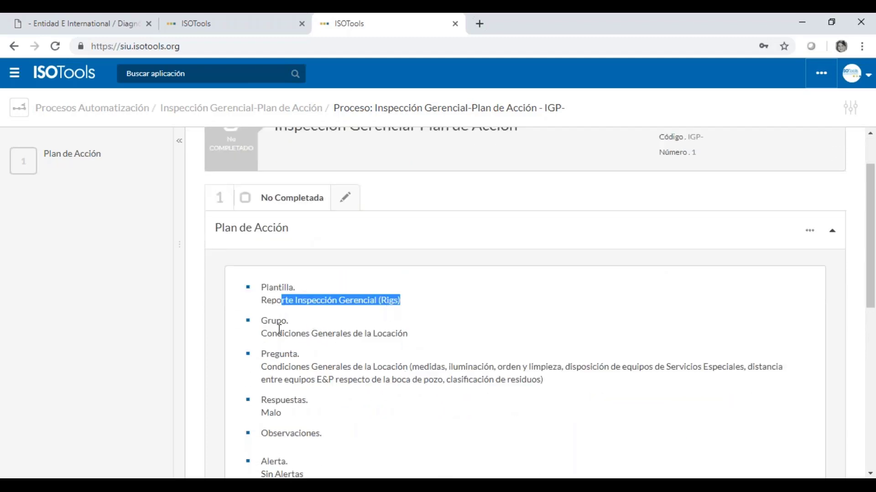
left_click_drag(261, 334, 422, 346)
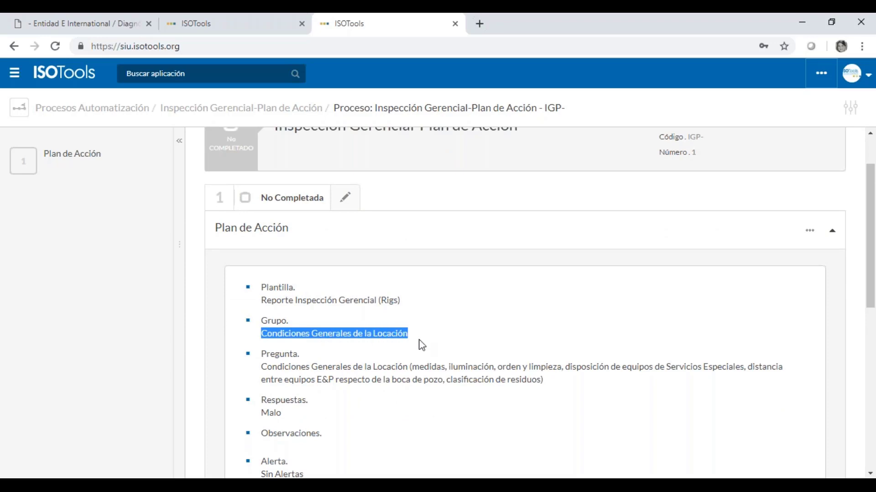
- Scroll through the remaining Plan de Acción record details and back up
scroll(420, 385, "down", 2)
left_click_drag(272, 239, 330, 328)
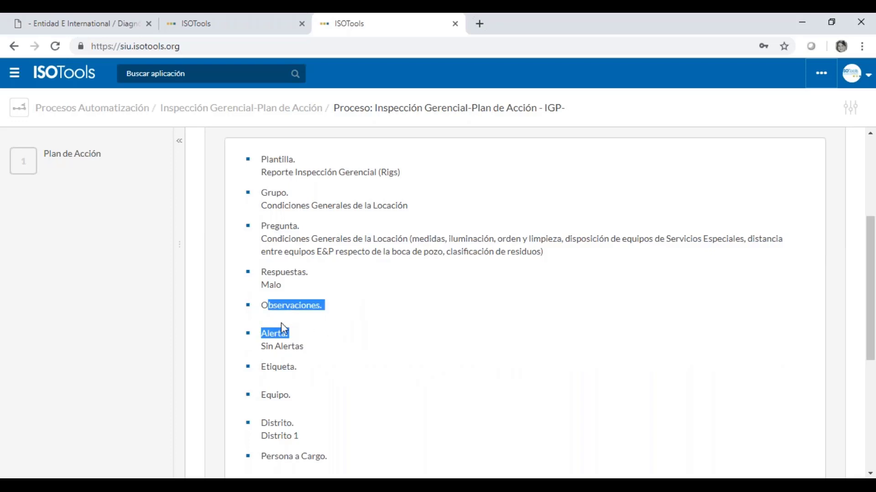
scroll(292, 342, "down", 2)
scroll(318, 373, "down", 2)
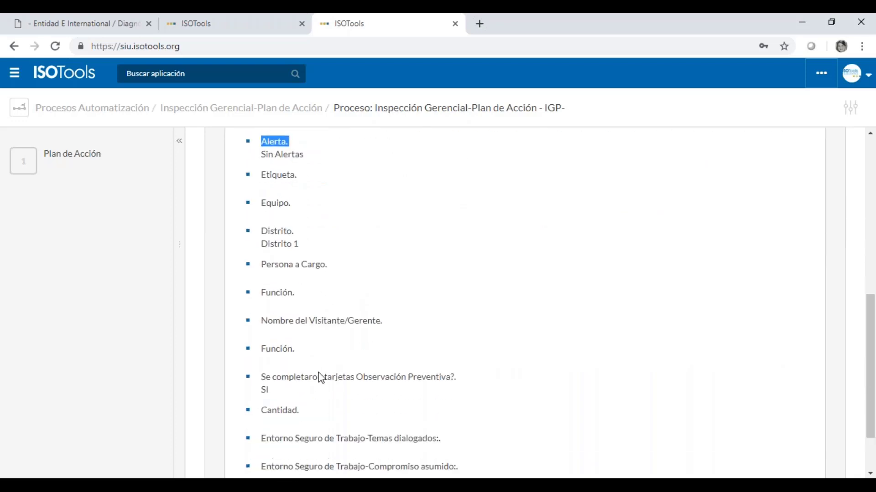
scroll(316, 373, "down", 1)
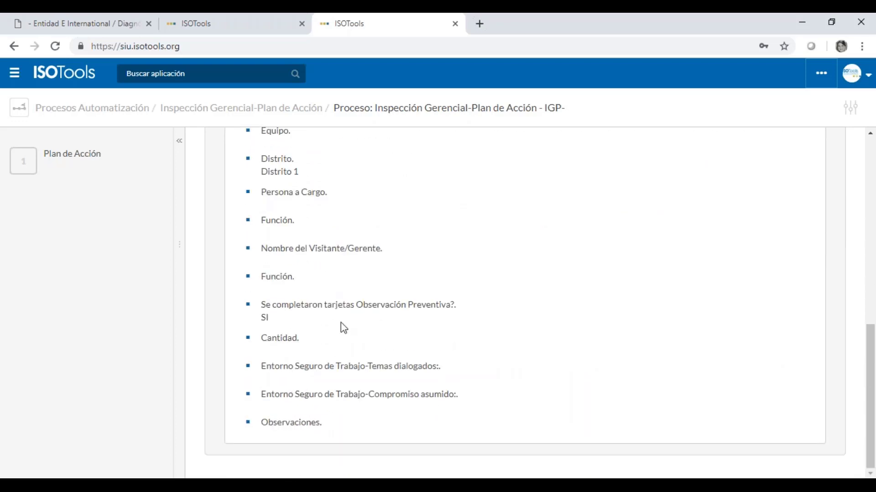
scroll(340, 326, "up", 5)
scroll(341, 388, "up", 4)
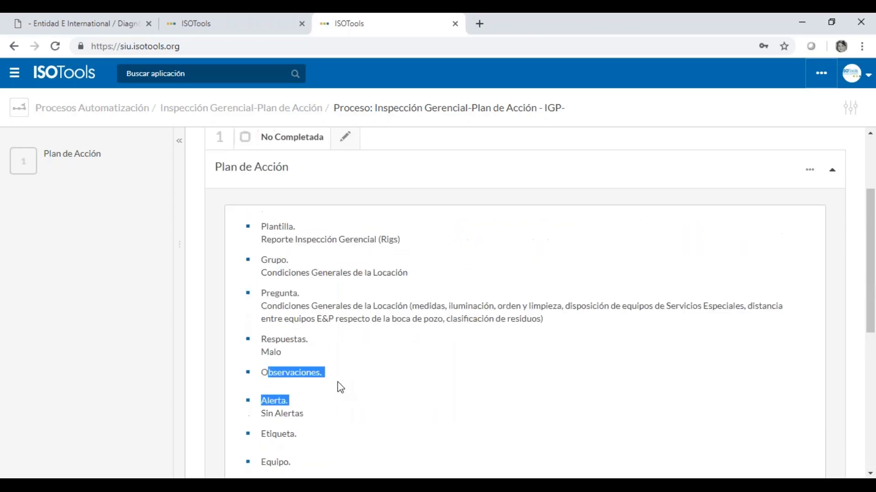
scroll(316, 357, "down", 3)
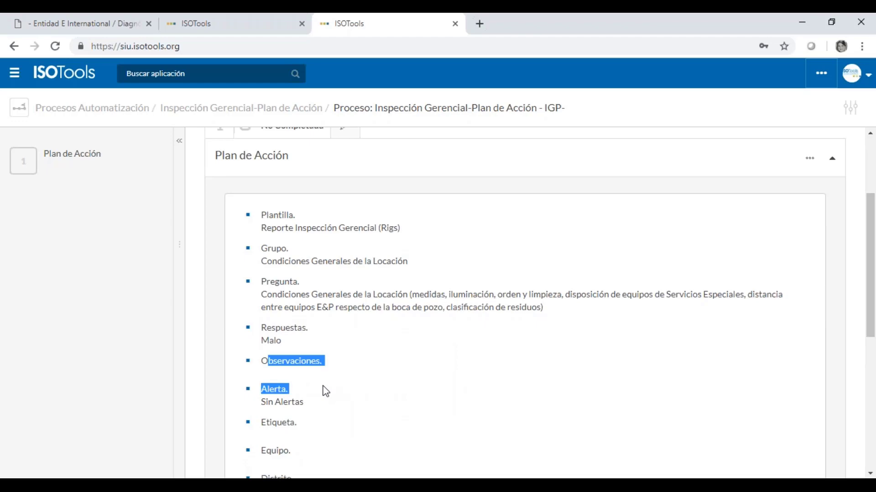
scroll(325, 391, "up", 3)
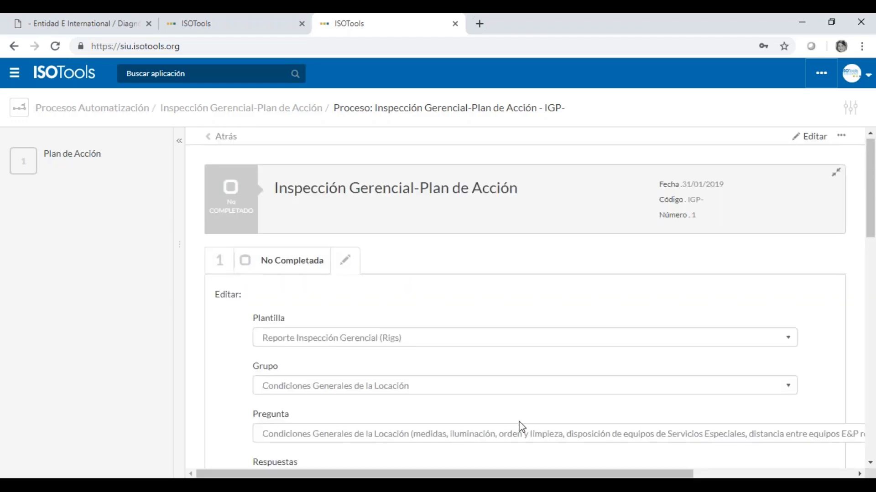
- Complete the Plan de Acción step and accept e-mailing the notice to the next action
scroll(518, 426, "down", 10)
scroll(539, 297, "down", 10)
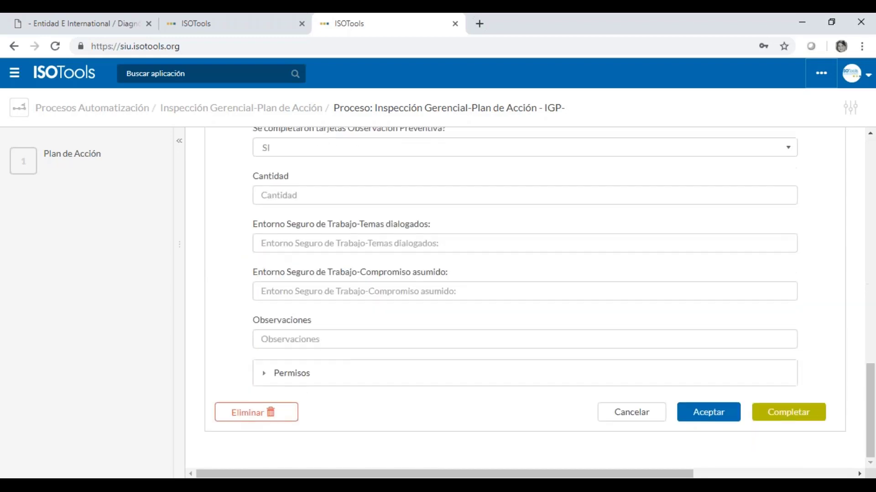
left_click(777, 412)
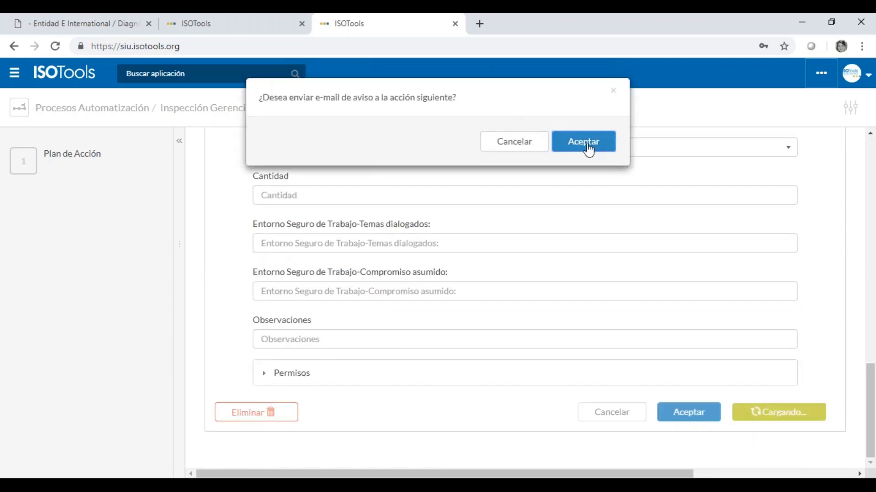
left_click(524, 145)
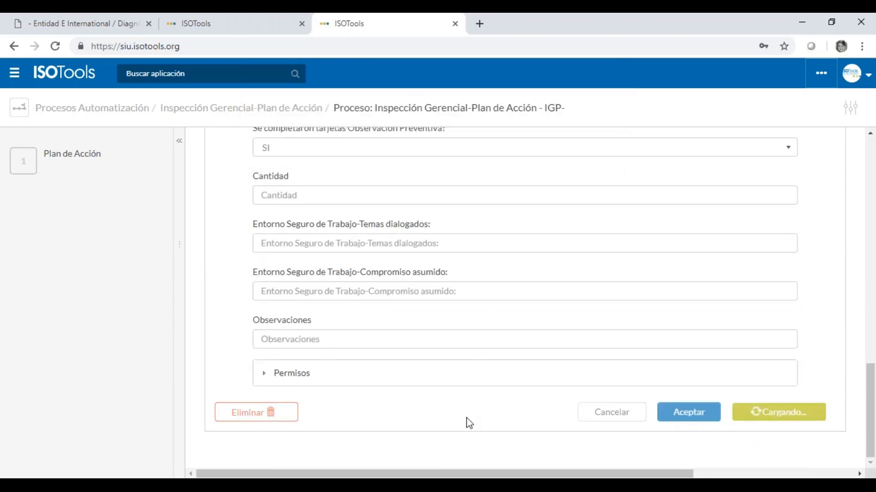
mouse_move(63, 197)
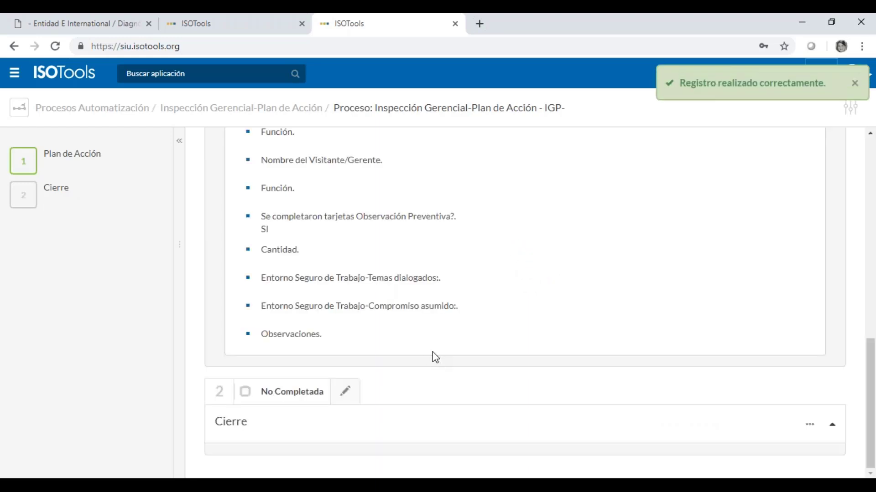
scroll(424, 360, "up", 1)
scroll(338, 382, "down", 1)
scroll(395, 306, "up", 3)
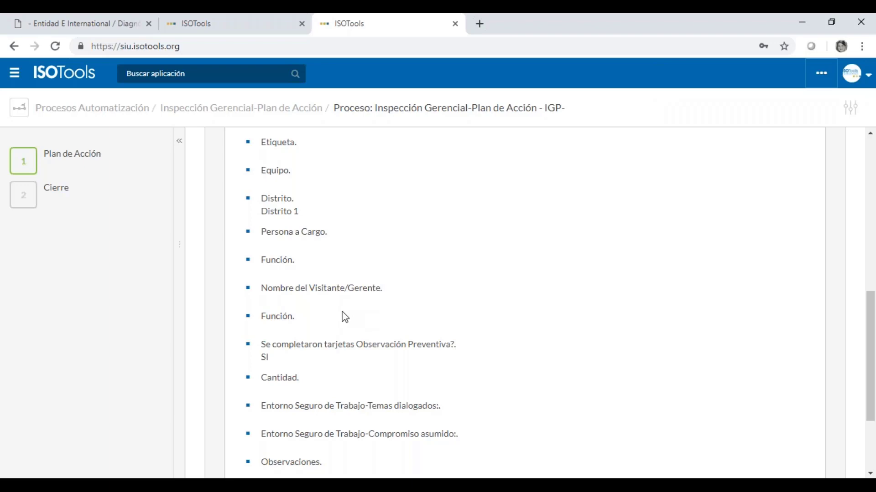
- Return to the Radar tab and step back from the E International report to Entidades
left_click(256, 25)
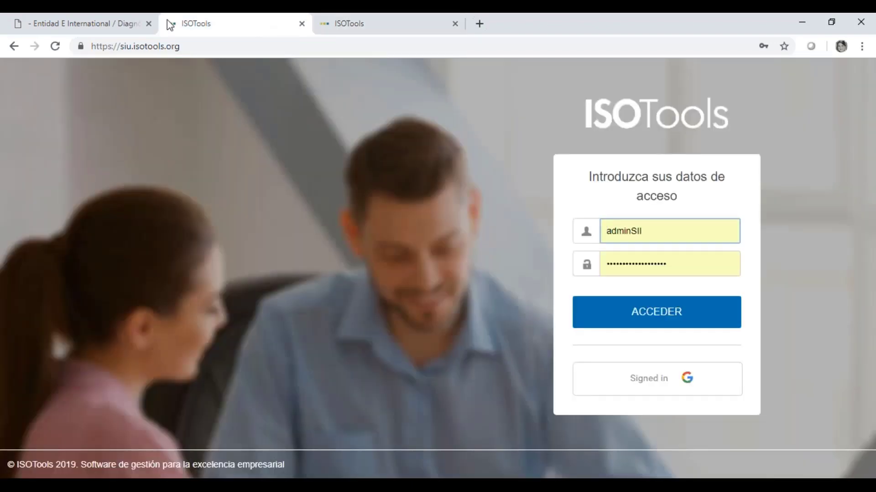
left_click(113, 26)
scroll(574, 417, "up", 5)
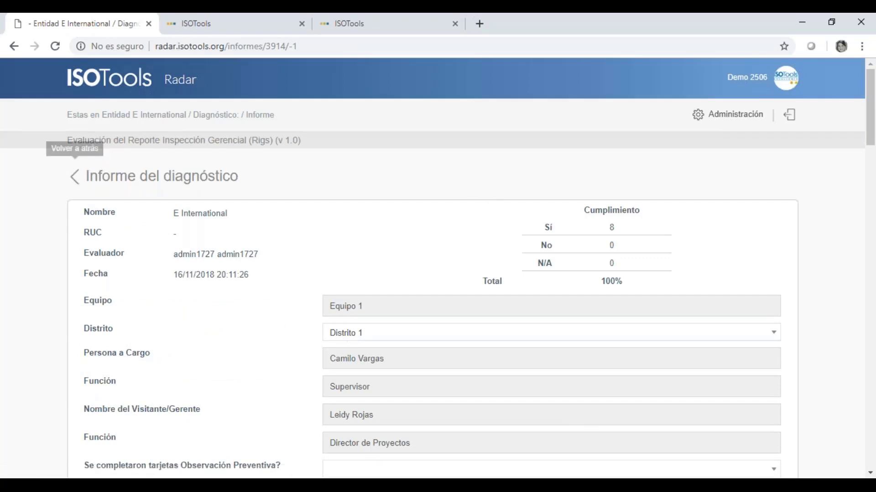
left_click(75, 177)
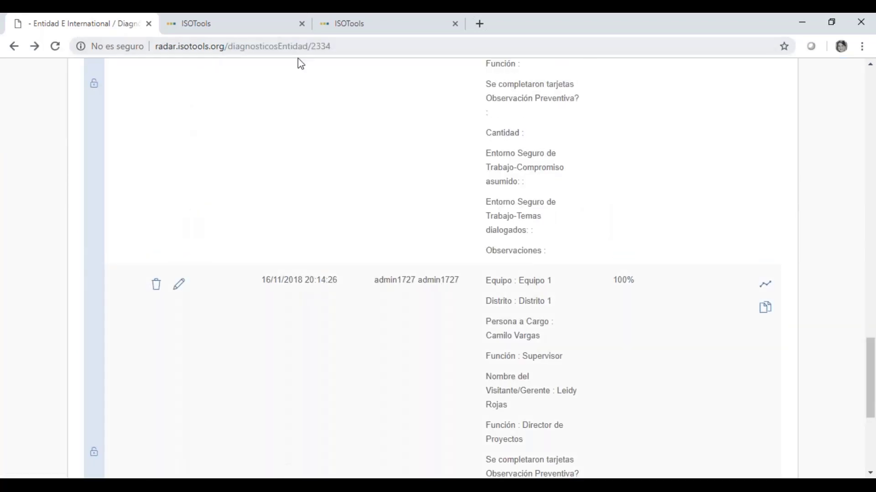
scroll(402, 275, "up", 10)
scroll(401, 276, "up", 10)
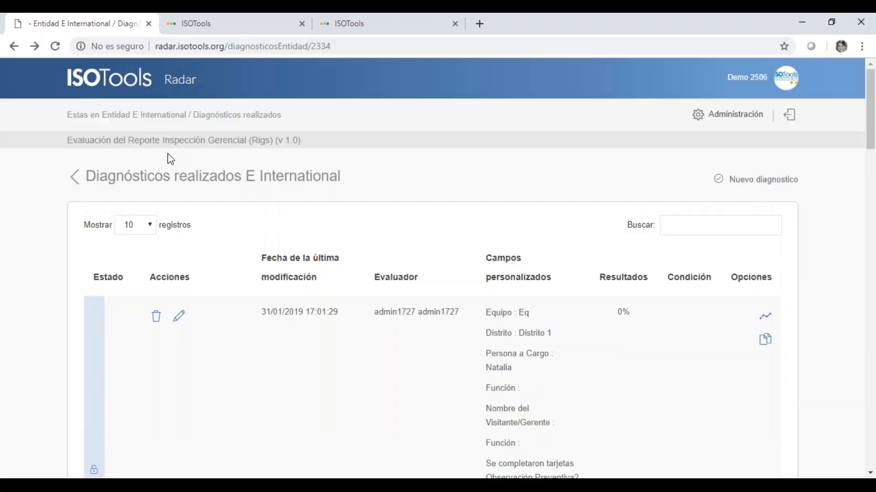
left_click(75, 178)
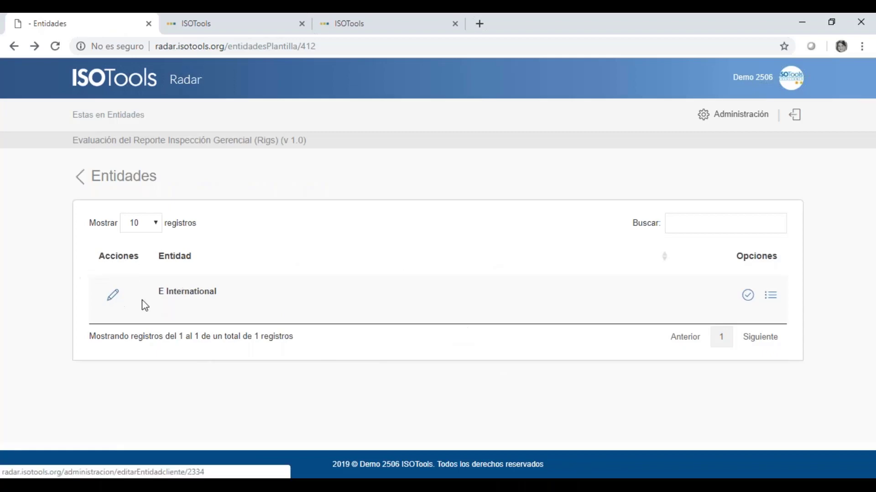
left_click(114, 298)
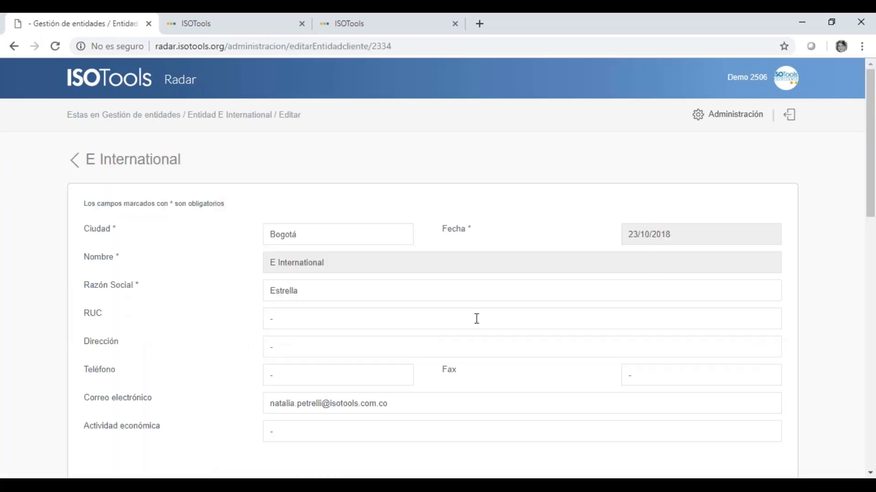
scroll(476, 319, "down", 15)
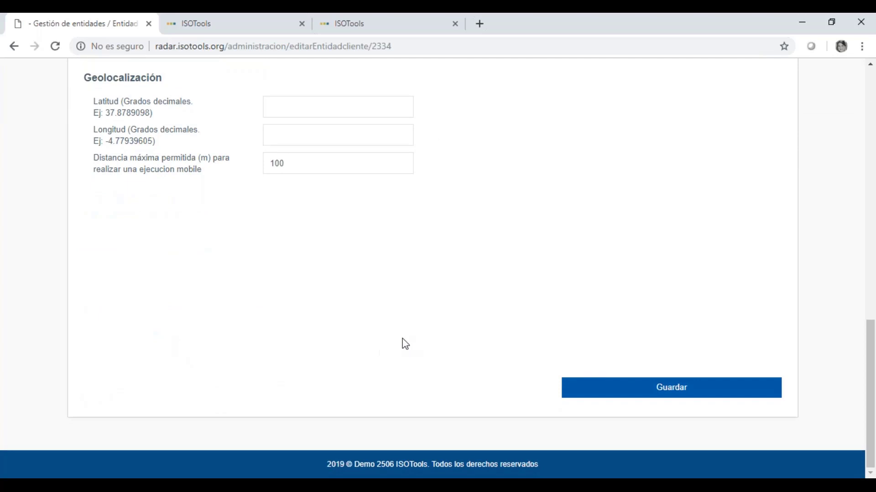
scroll(465, 401, "up", 3)
left_click(289, 270)
left_click(289, 239)
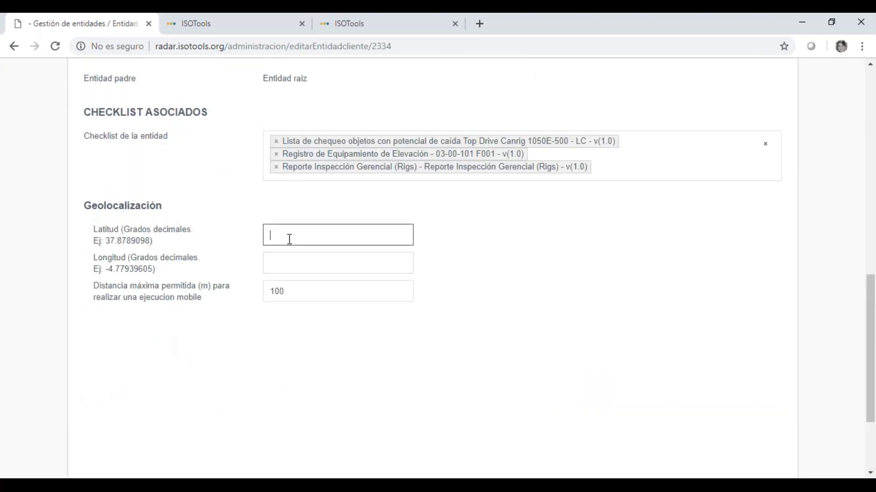
left_click(300, 264)
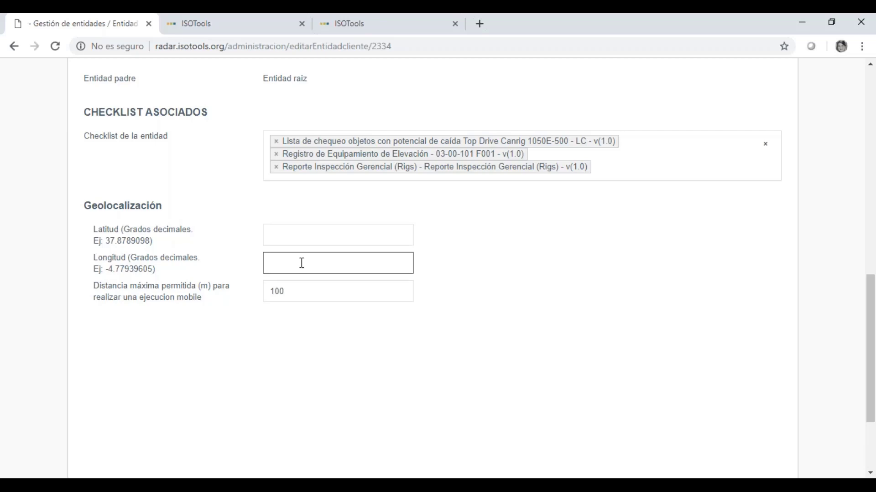
left_click(278, 239)
left_click(277, 260)
key("shift+Tab")
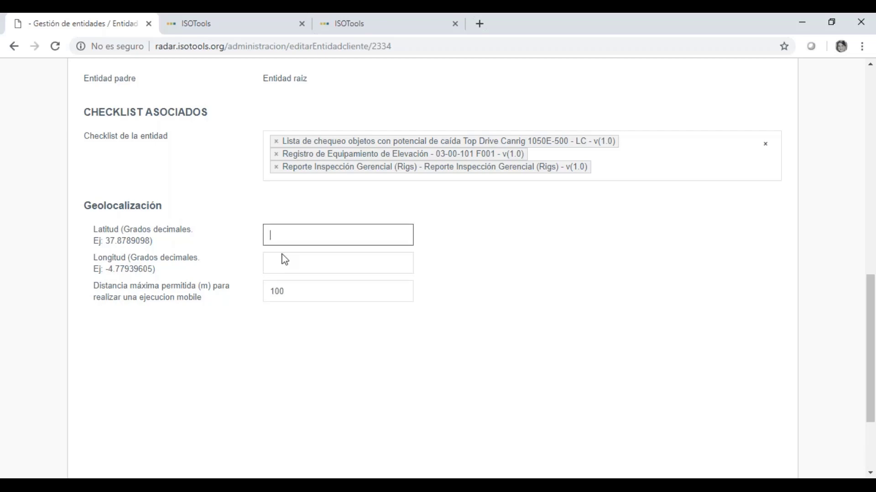
scroll(322, 358, "up", 1)
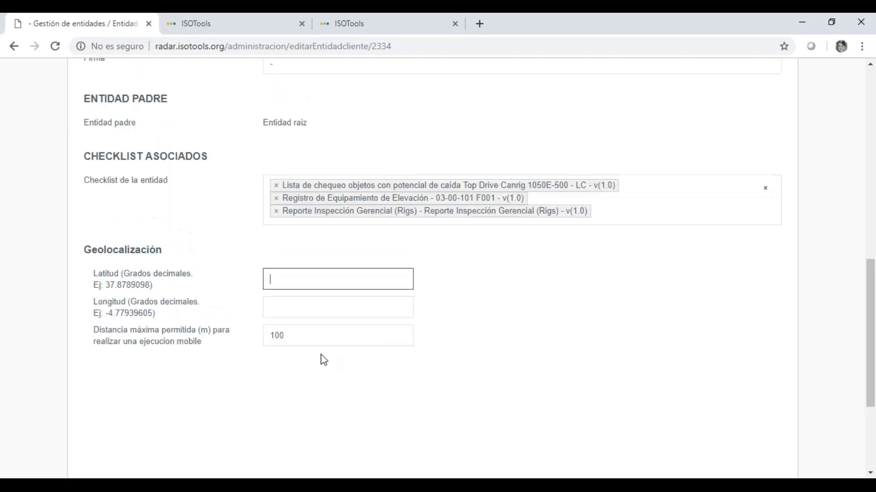
scroll(324, 360, "up", 10)
left_click(70, 161)
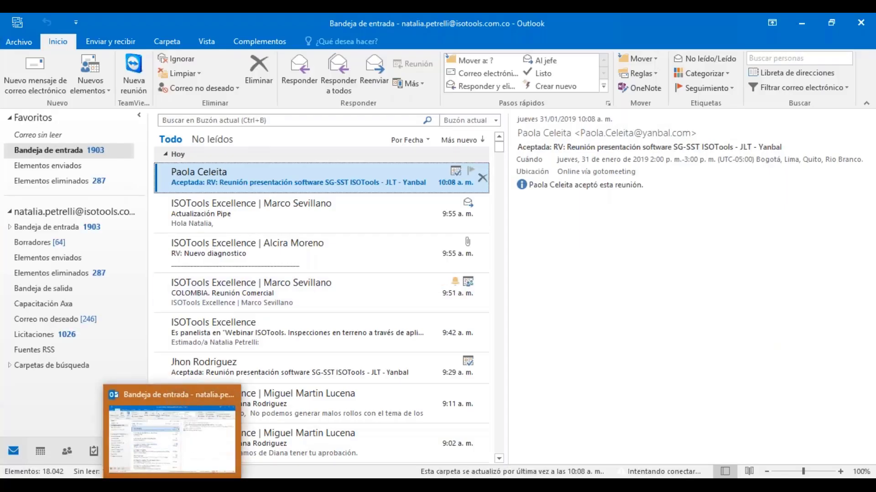
- Open the inbox and the ISOTools Radar 'Nuevo diagnostico' message in its own window
left_click(104, 45)
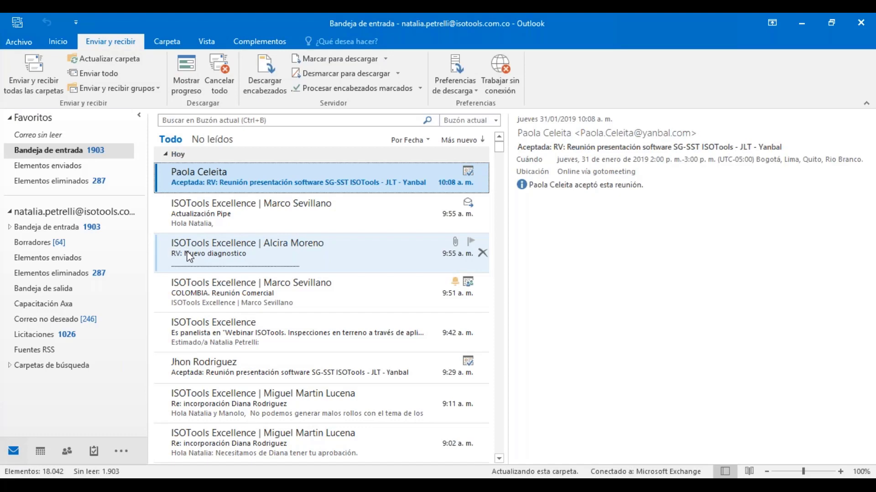
left_click(102, 232)
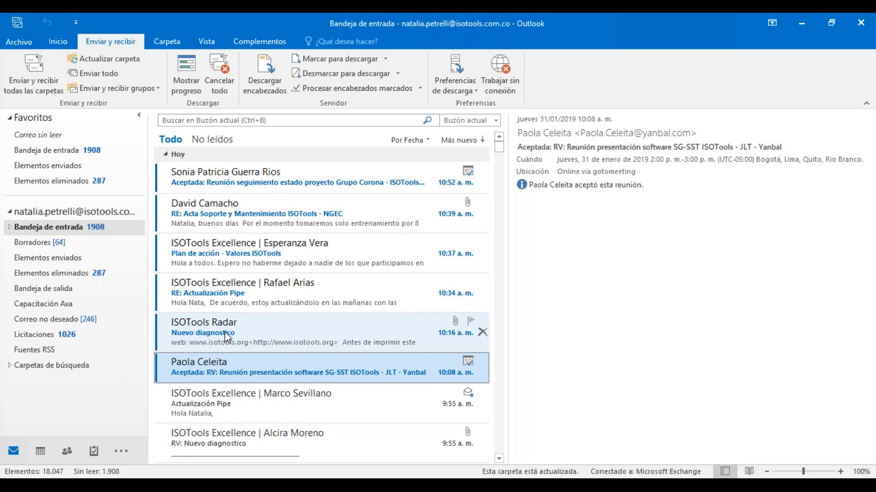
left_click(206, 322)
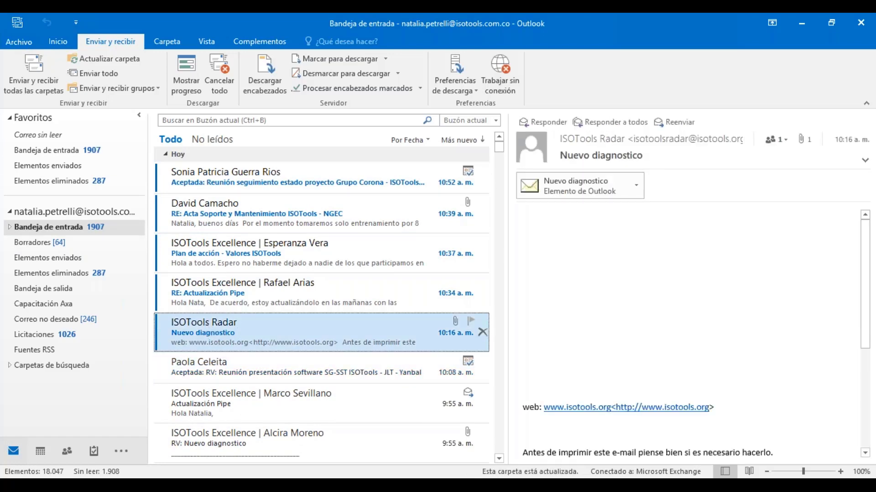
double_click(210, 318)
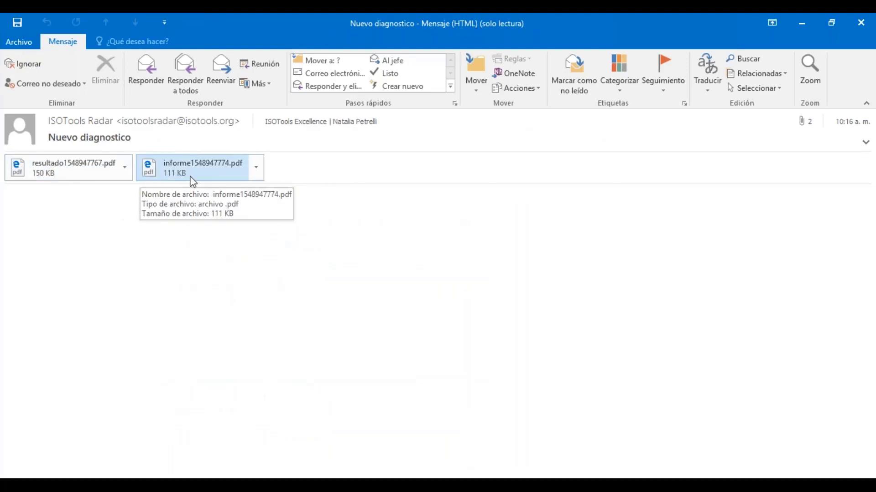
double_click(86, 173)
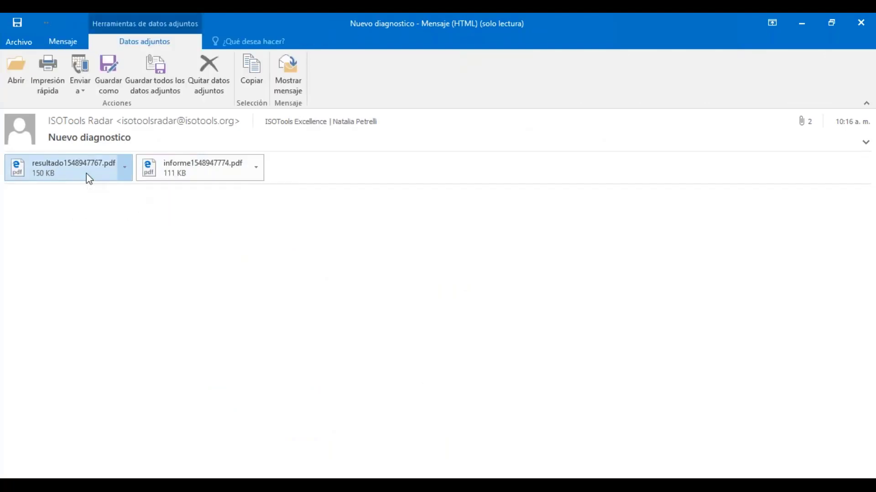
left_click(351, 280)
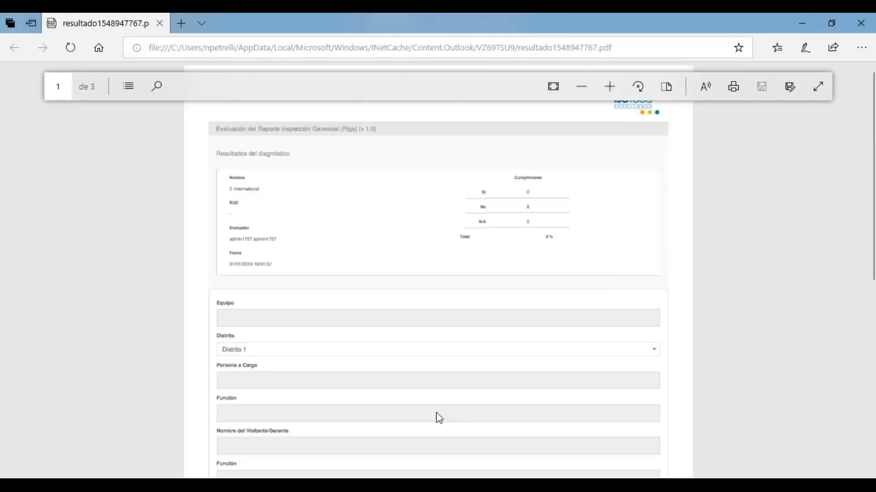
scroll(496, 400, "up", 5, "ctrl")
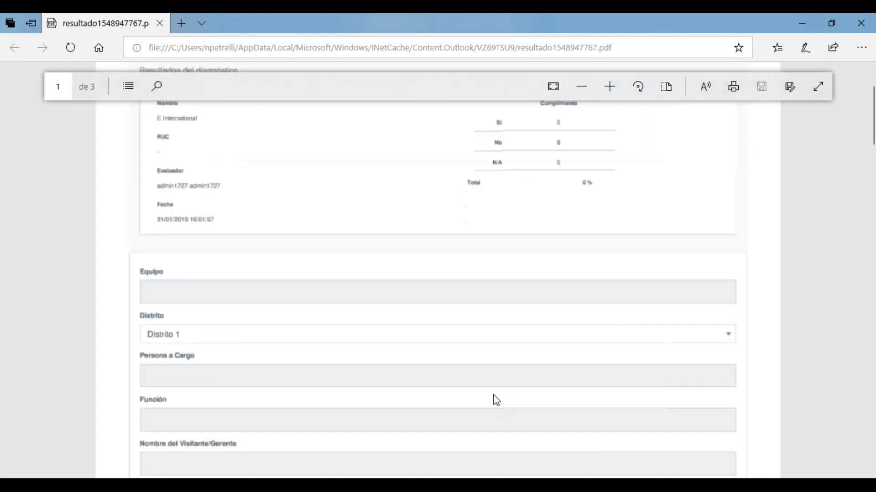
scroll(498, 332, "down", 8)
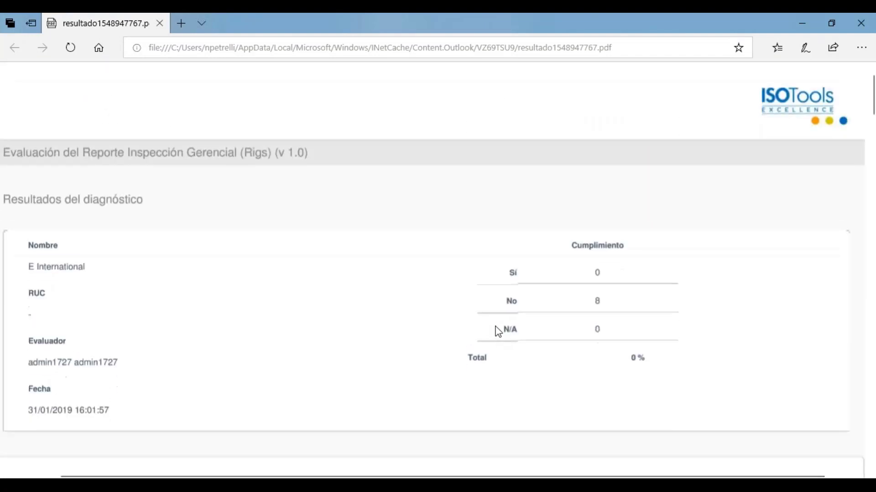
scroll(186, 360, "down", 12)
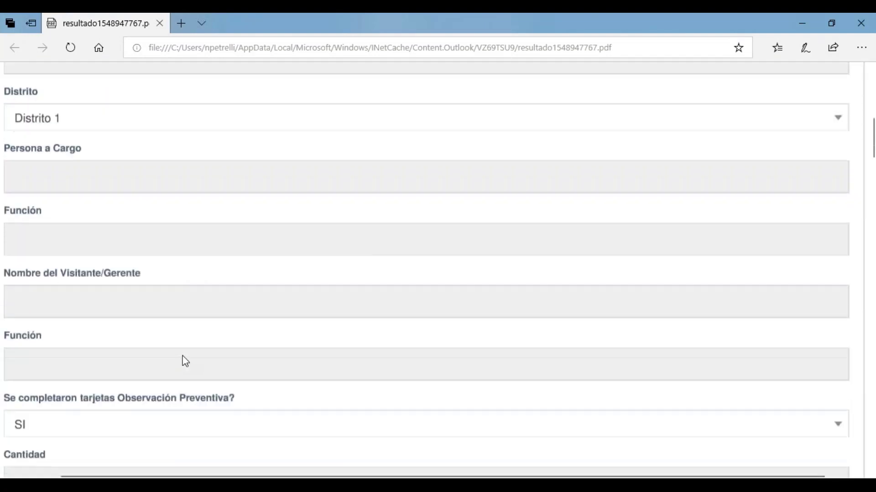
scroll(186, 360, "down", 10)
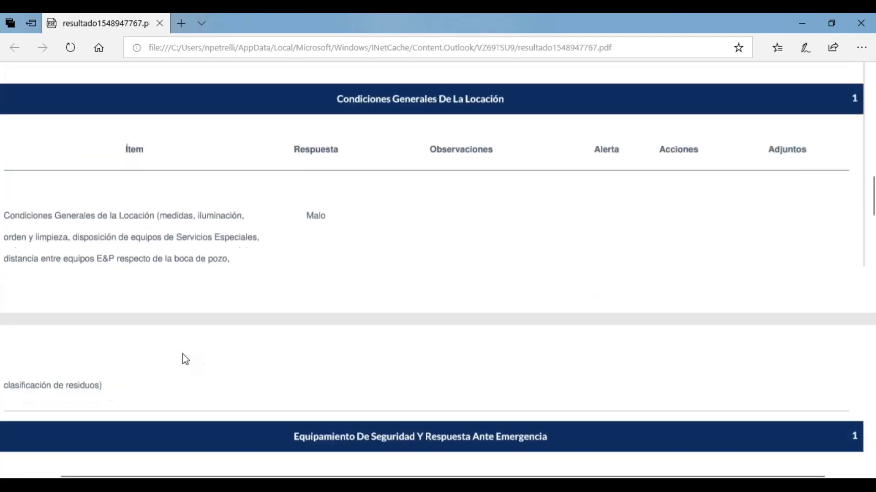
scroll(185, 359, "down", 2)
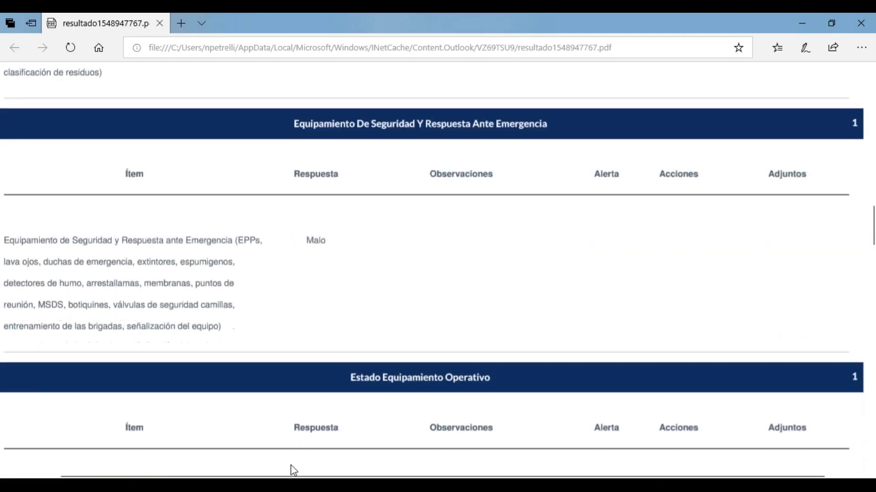
scroll(312, 470, "down", 10)
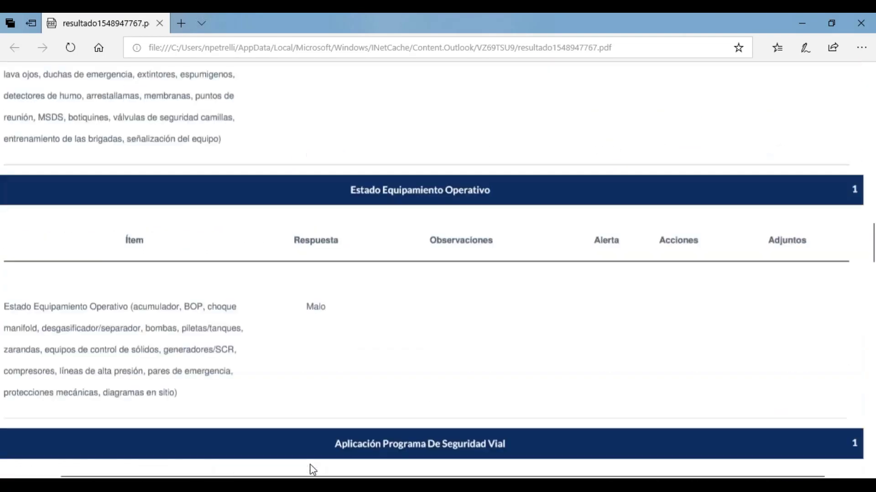
scroll(313, 470, "down", 20)
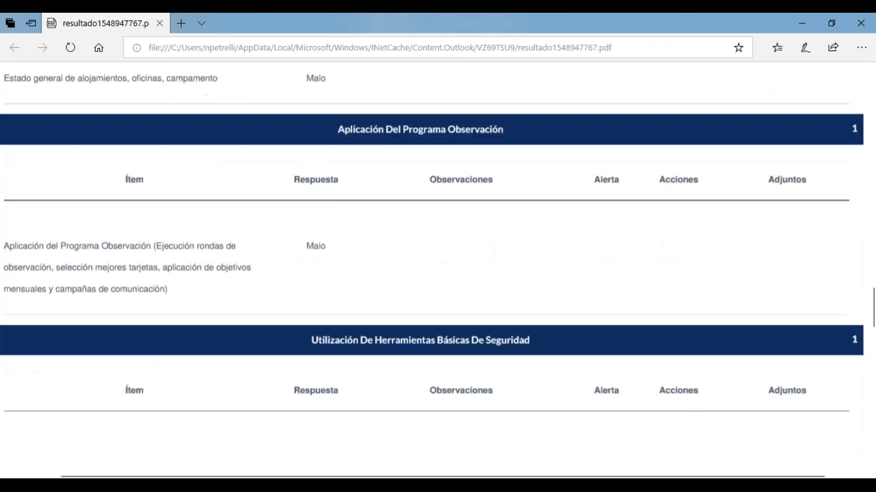
scroll(437, 269, "up", 20)
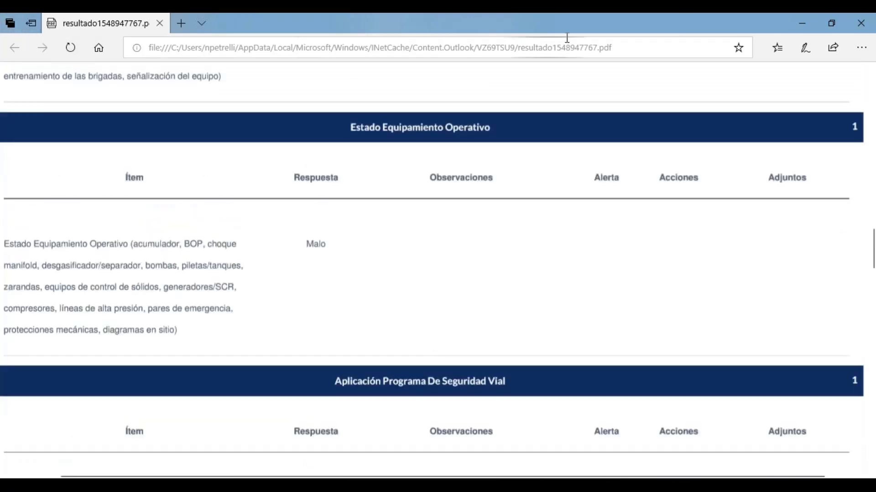
left_click(855, 23)
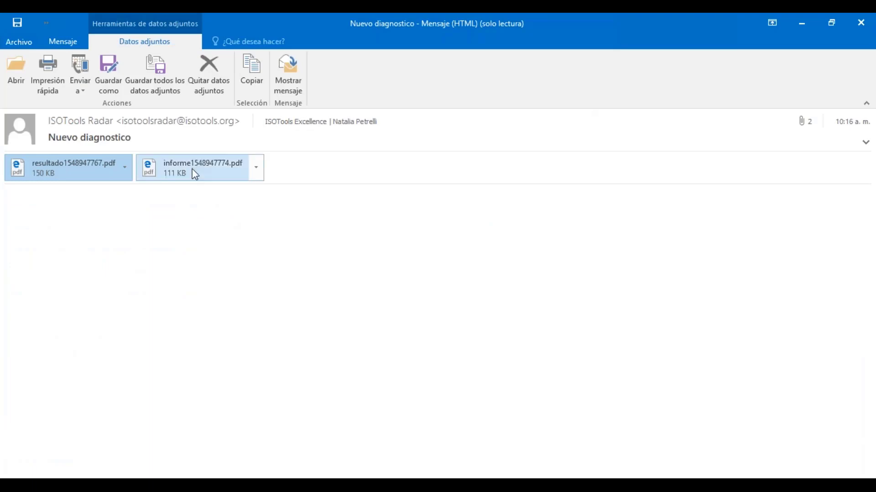
- Open informe1548947774.pdf in Edge, scroll through the 0% diagnostic report, then close it
double_click(195, 175)
left_click(337, 280)
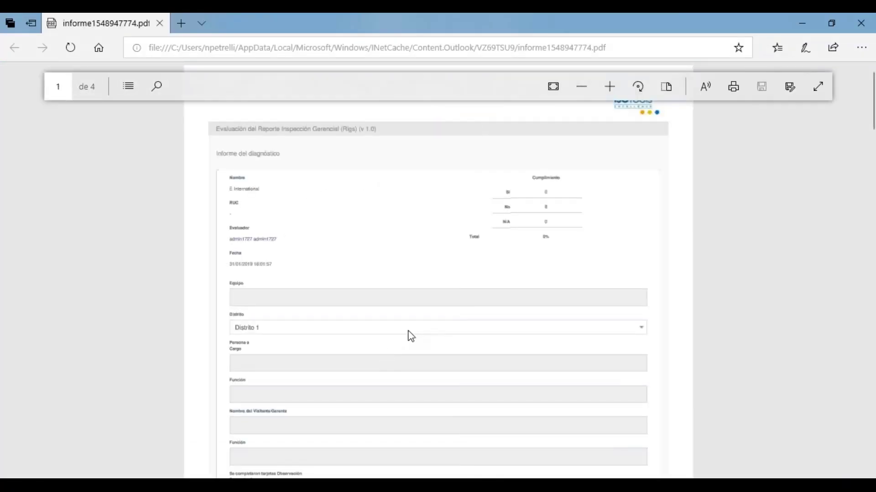
scroll(404, 333, "up", 10, "ctrl")
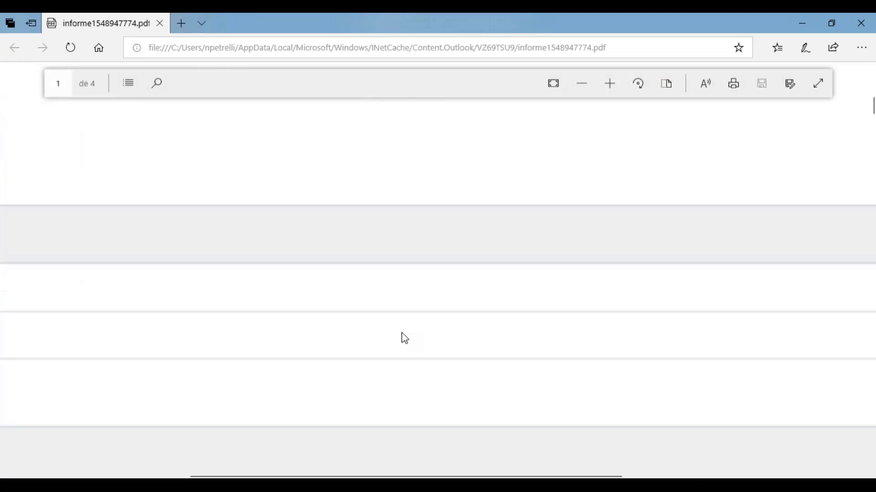
scroll(404, 339, "down", 5, "ctrl")
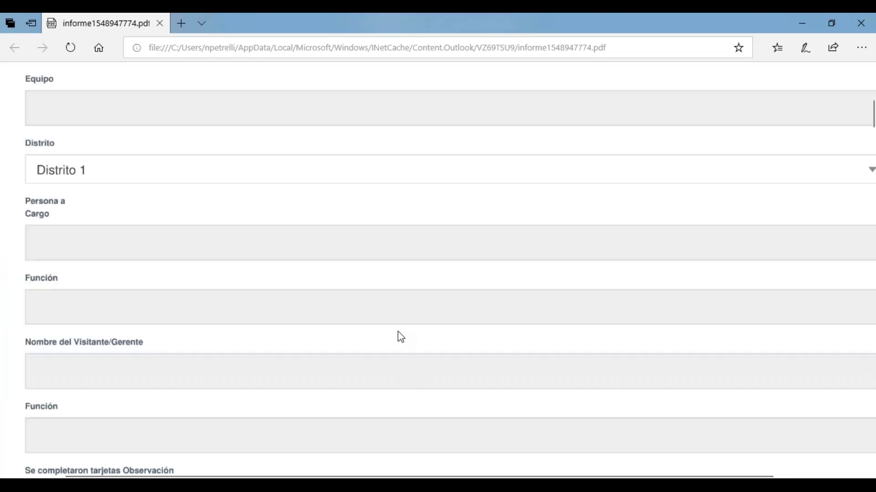
scroll(401, 337, "down", 15)
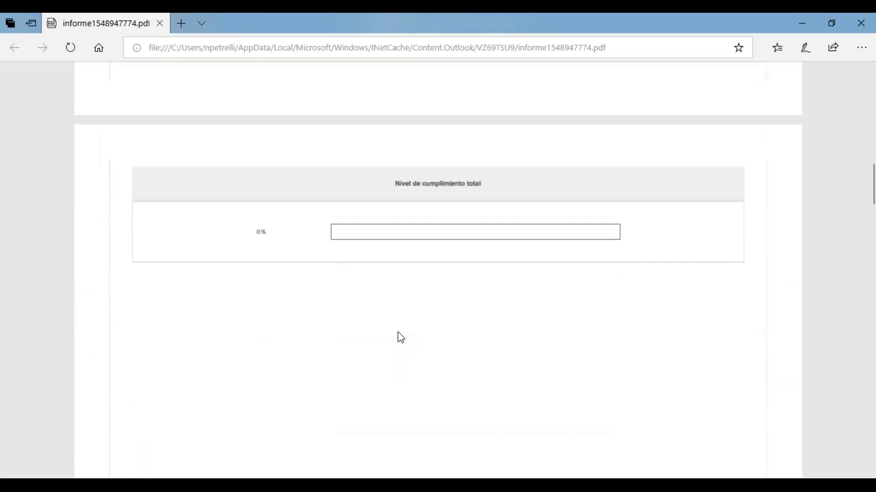
scroll(406, 317, "up", 15)
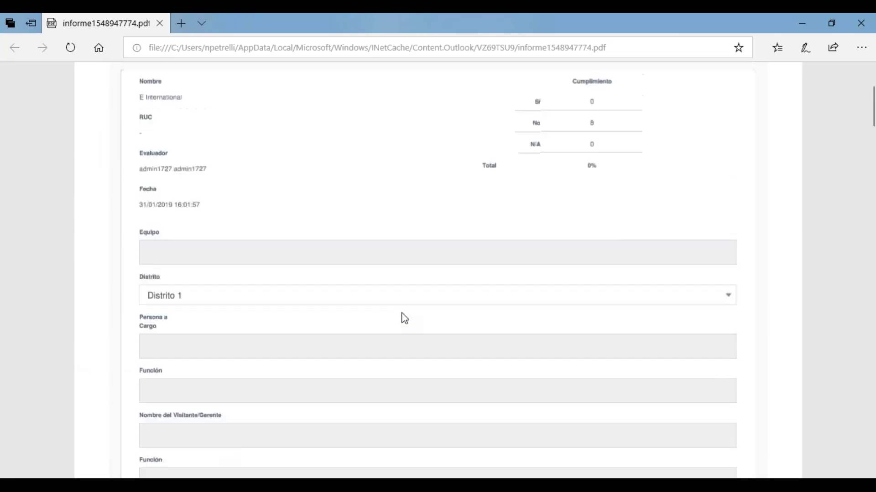
scroll(404, 318, "up", 1)
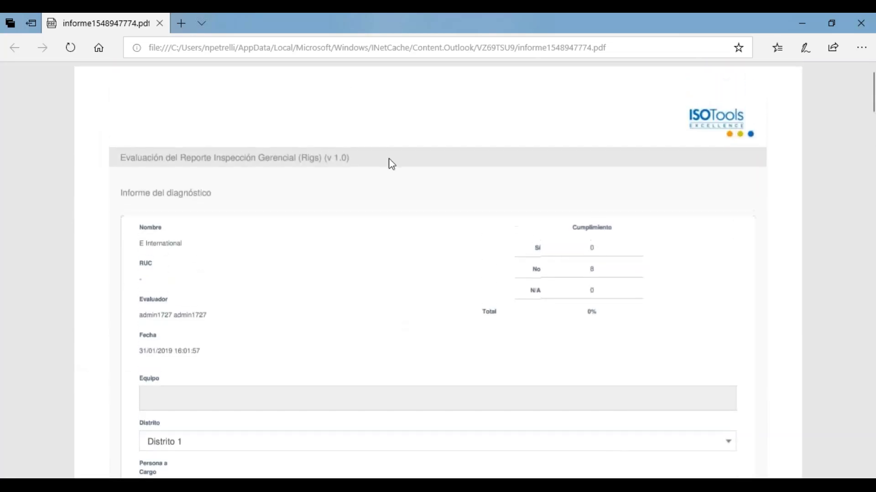
left_click(164, 28)
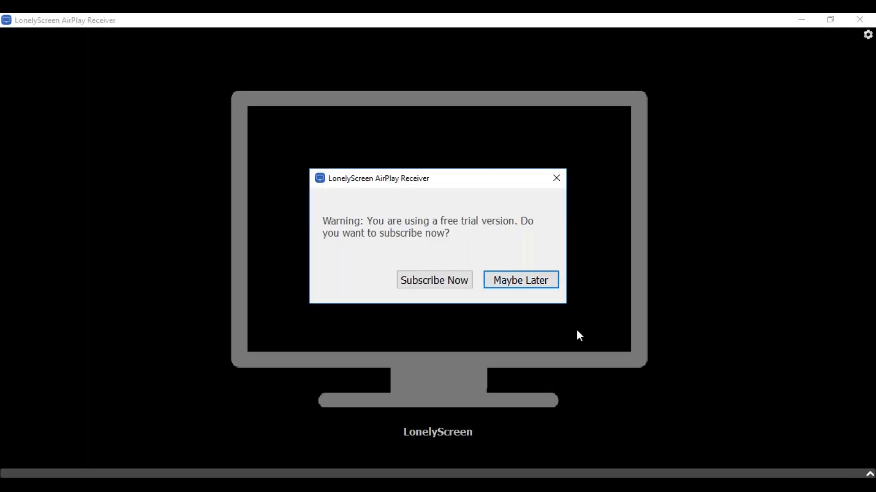
- Choose Maybe Later on the LonelyScreen trial warning and switch back to the Entidades page
left_click(542, 283)
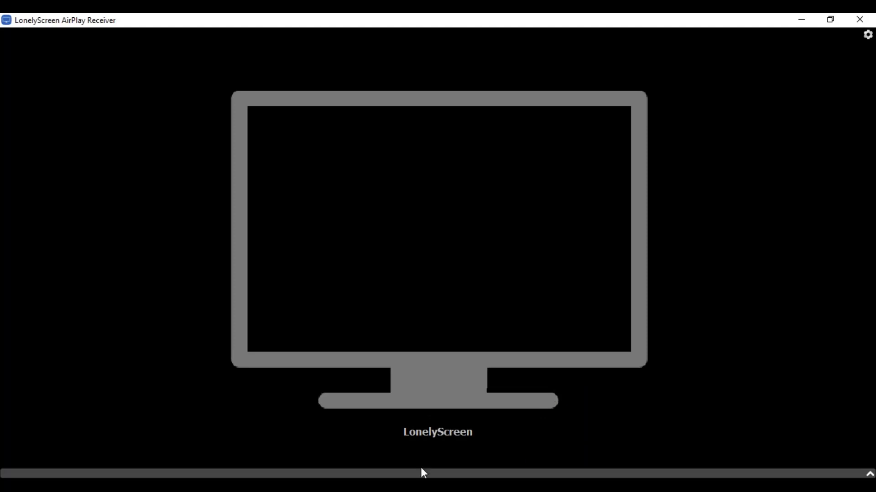
key("alt+Tab")
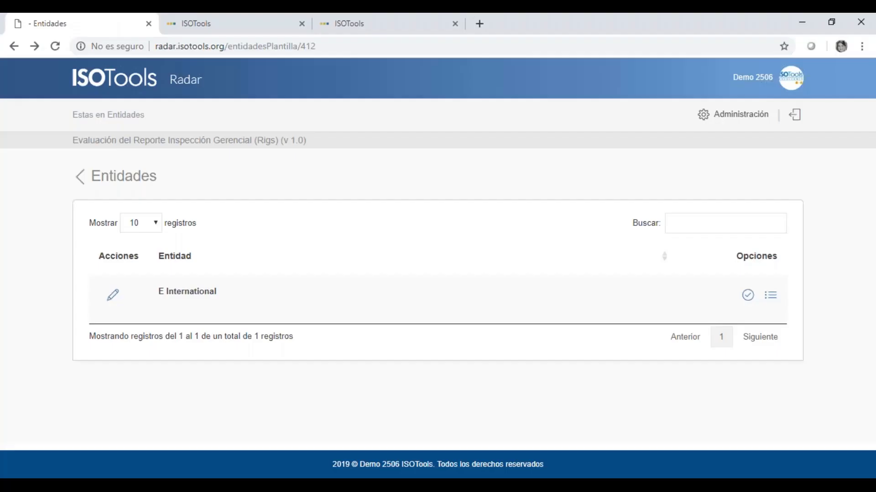